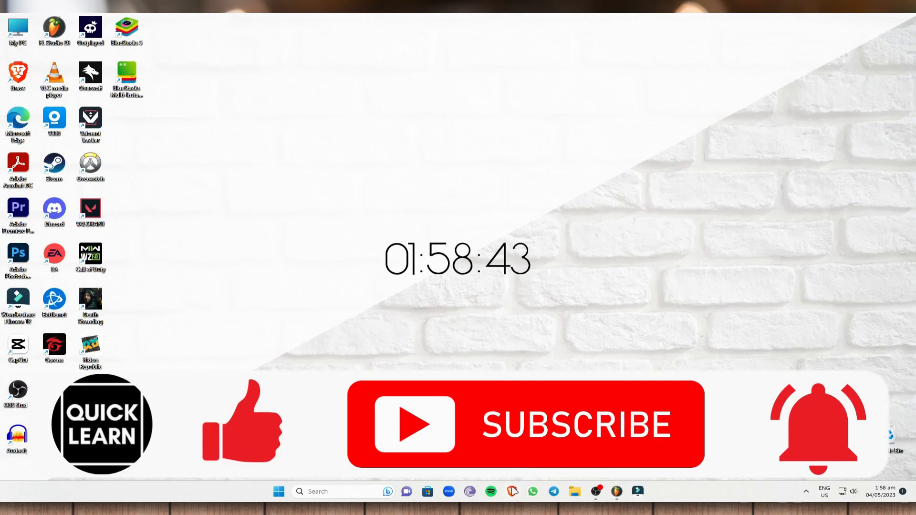
pyautogui.click(513, 492)
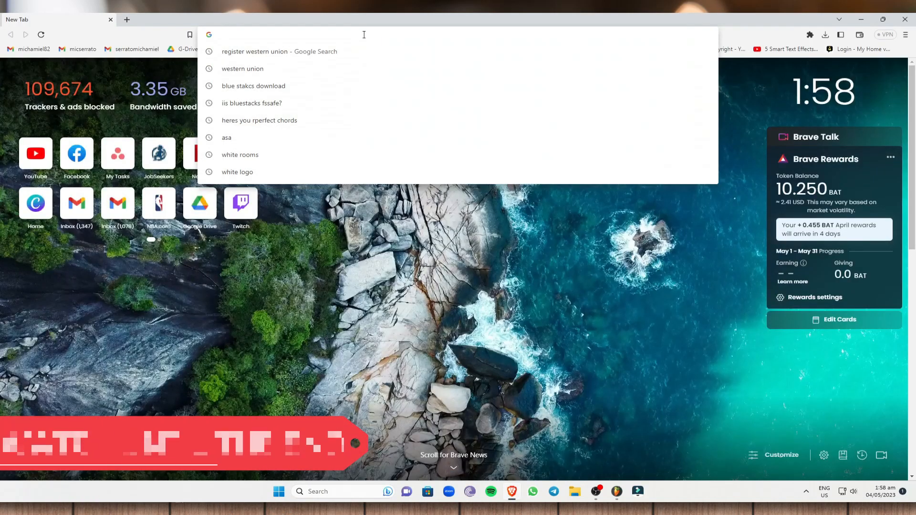
pyautogui.write('www.etsy.com')
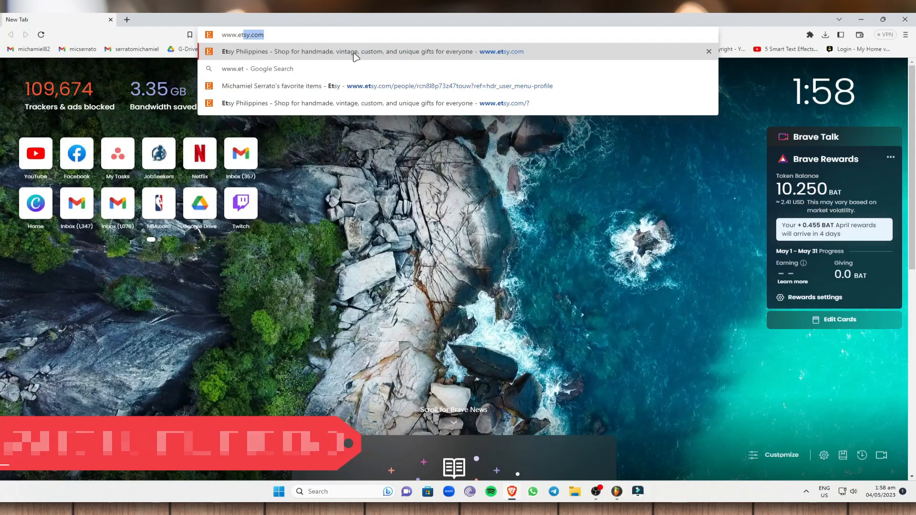
# Load etsy.com and sign out of the current account.
pyautogui.click(355, 53)
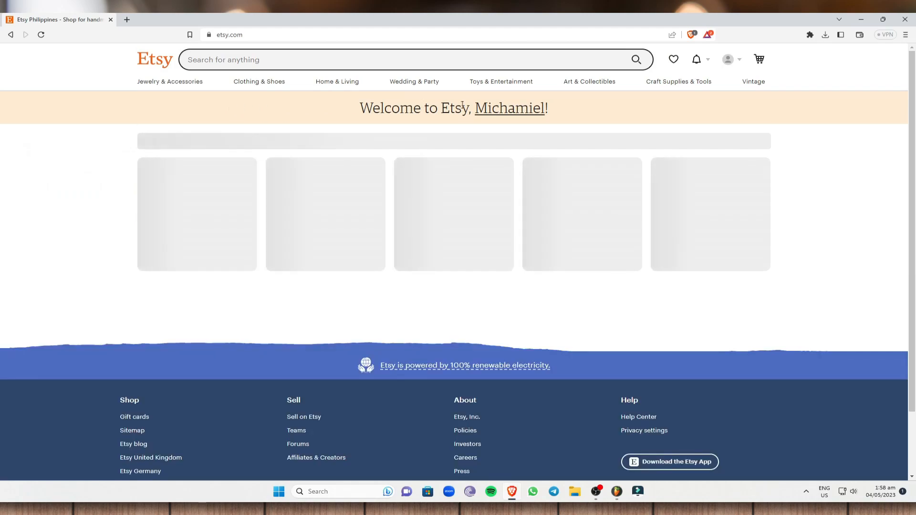
pyautogui.click(735, 61)
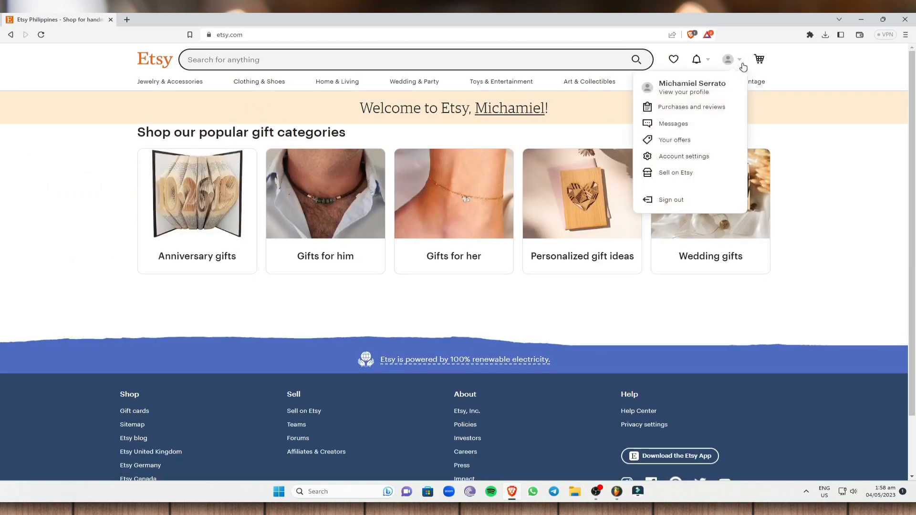
pyautogui.click(670, 200)
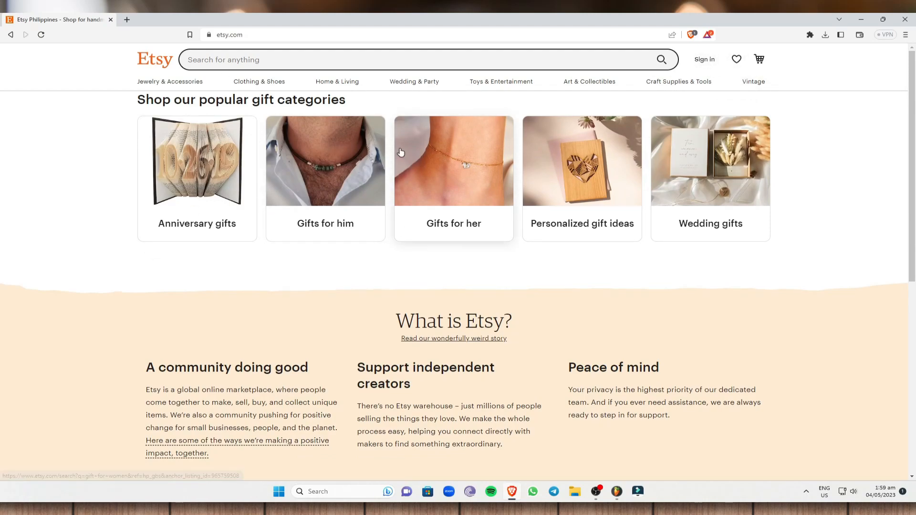
# Bring up the Sign in form from the page header.
pyautogui.scroll(-5, 646, 159)
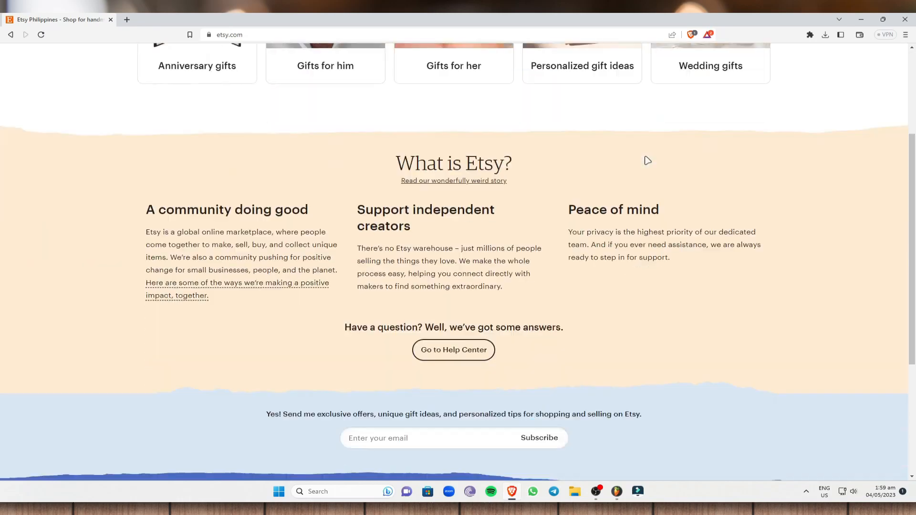
pyautogui.scroll(10, 684, 139)
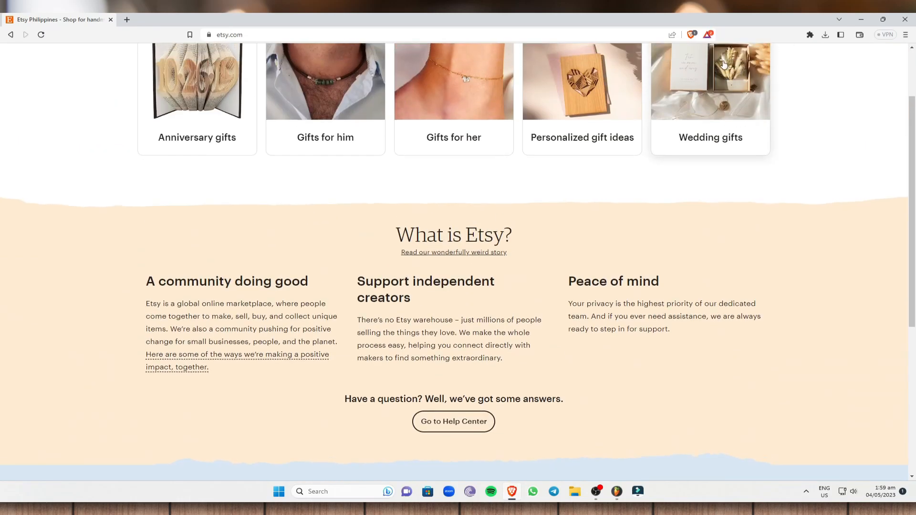
pyautogui.click(711, 59)
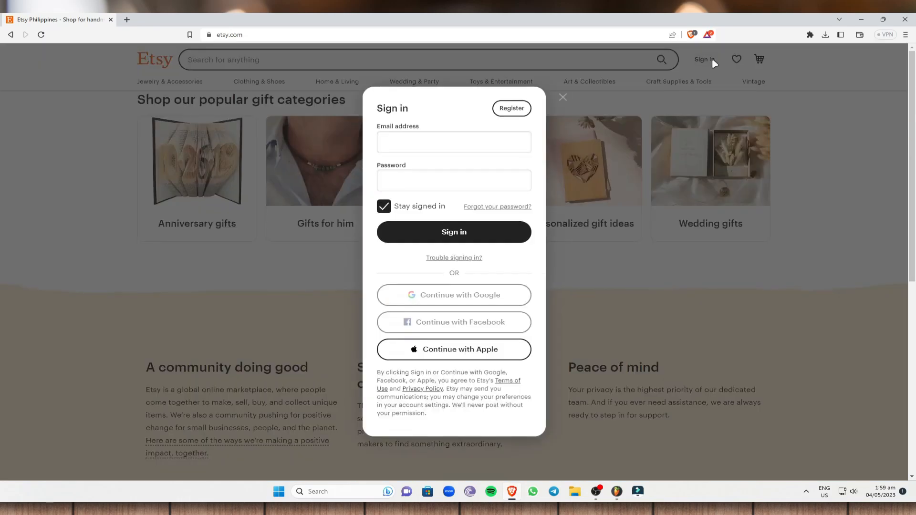
# Register on Etsy via Continue with Google, choosing the Google account in the popup.
pyautogui.click(474, 321)
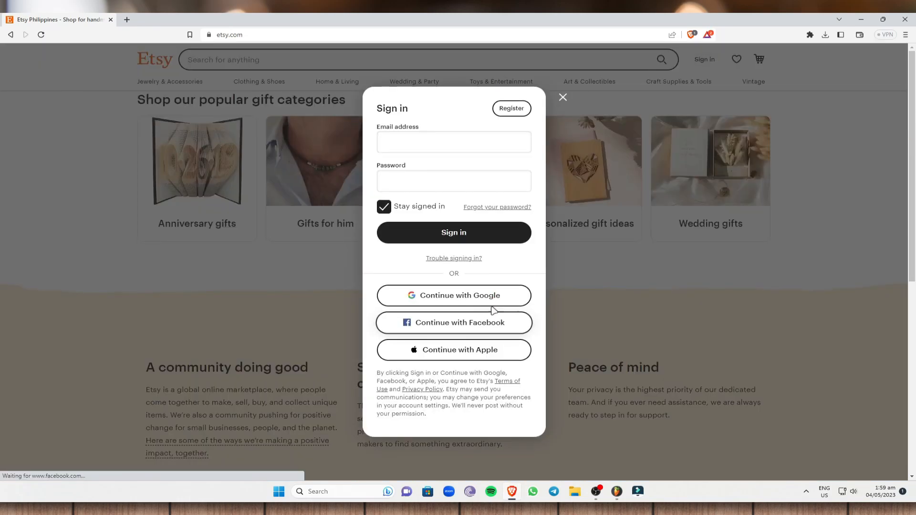
pyautogui.click(512, 109)
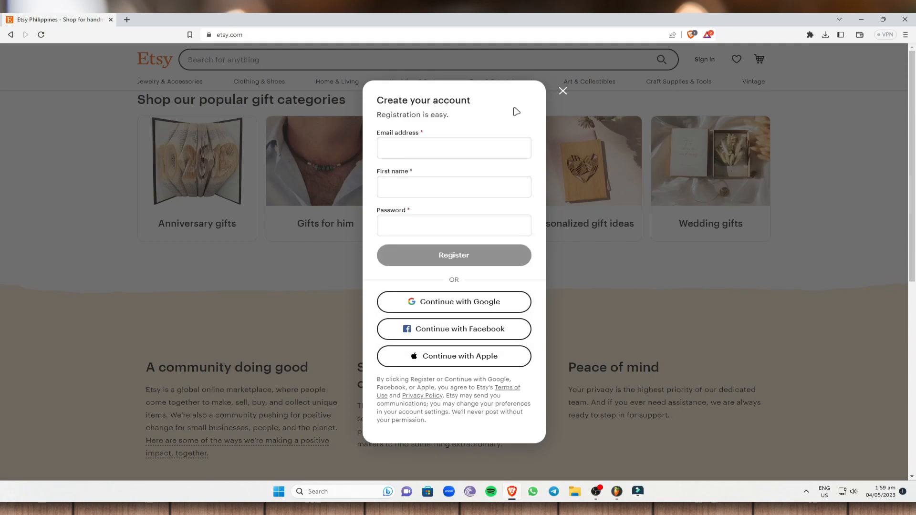
pyautogui.click(423, 148)
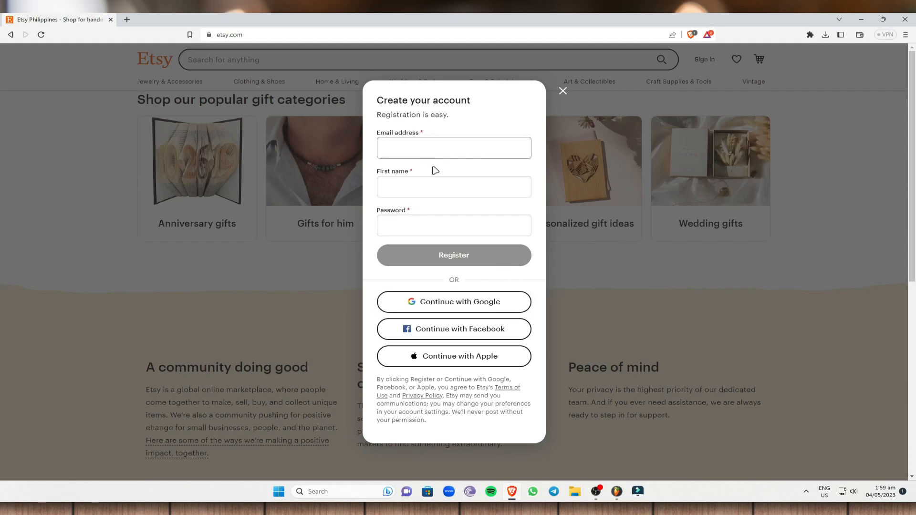
pyautogui.click(466, 309)
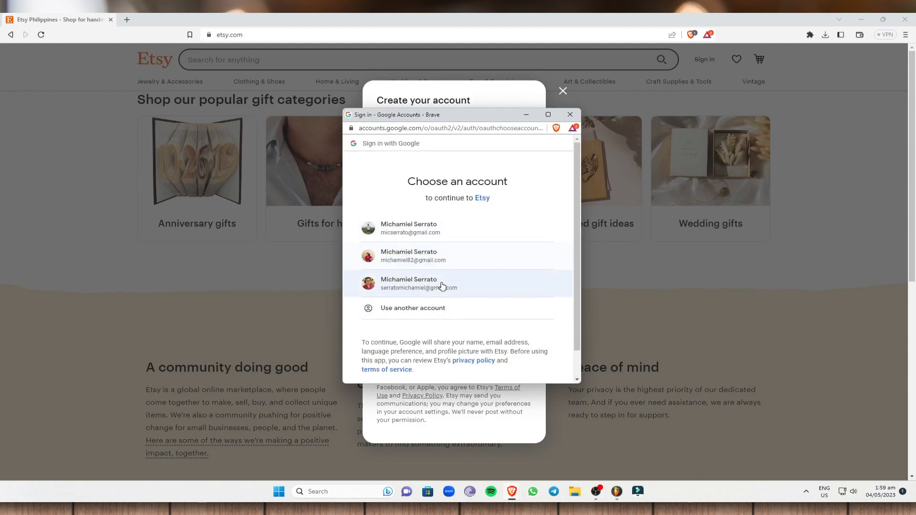
pyautogui.click(442, 285)
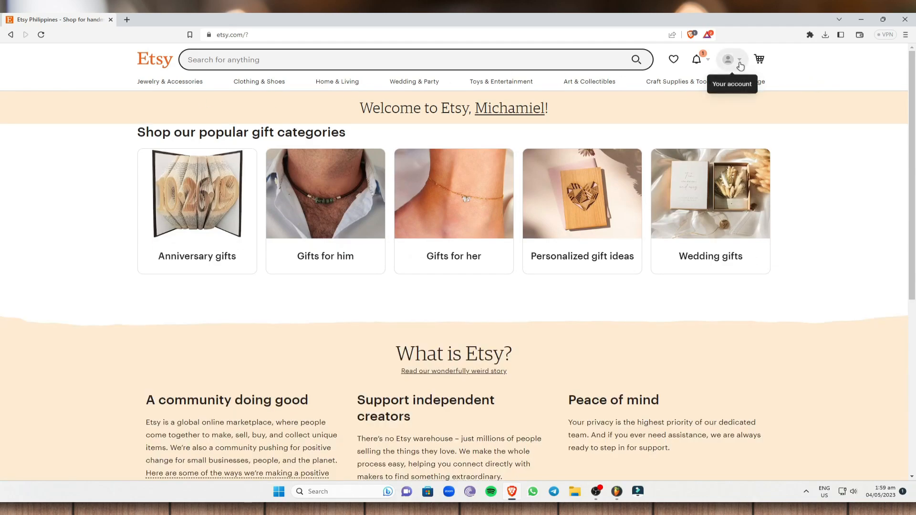
# Go to the Sell on Etsy page from the account menu and scroll through it.
pyautogui.click(740, 66)
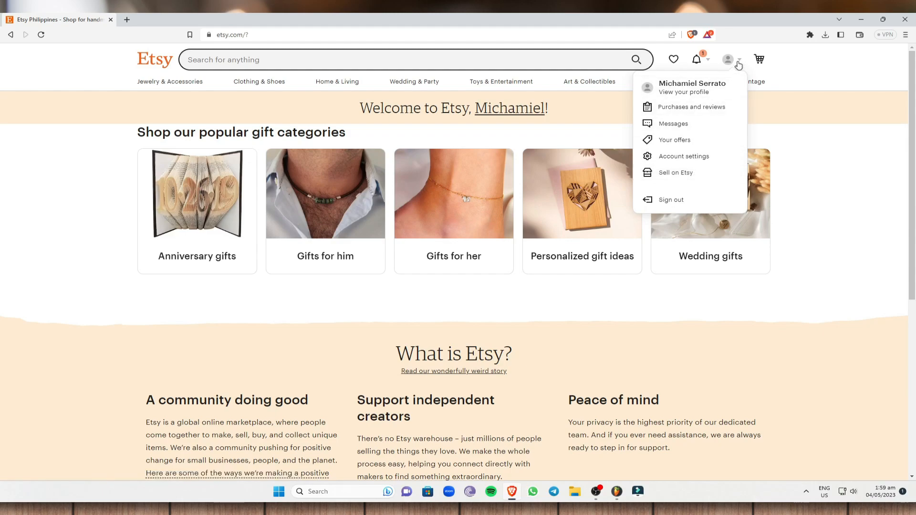
pyautogui.click(679, 173)
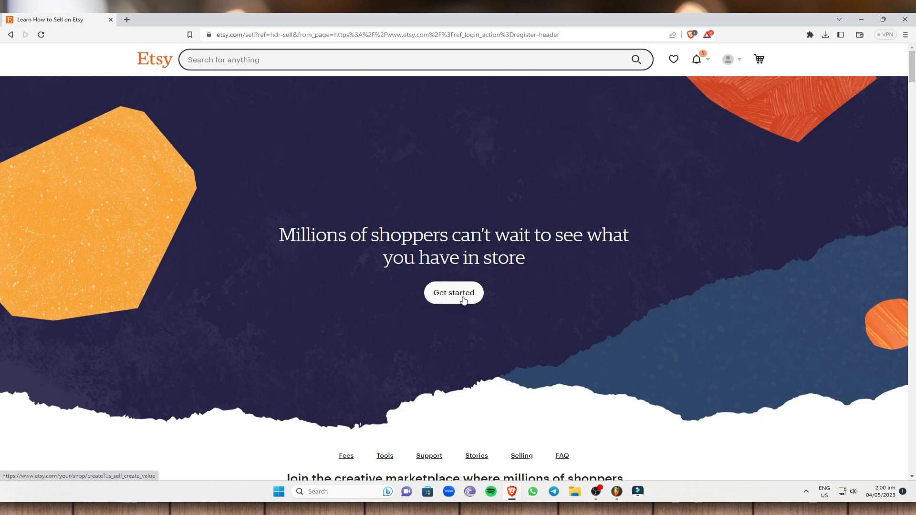
pyautogui.scroll(-8, 466, 293)
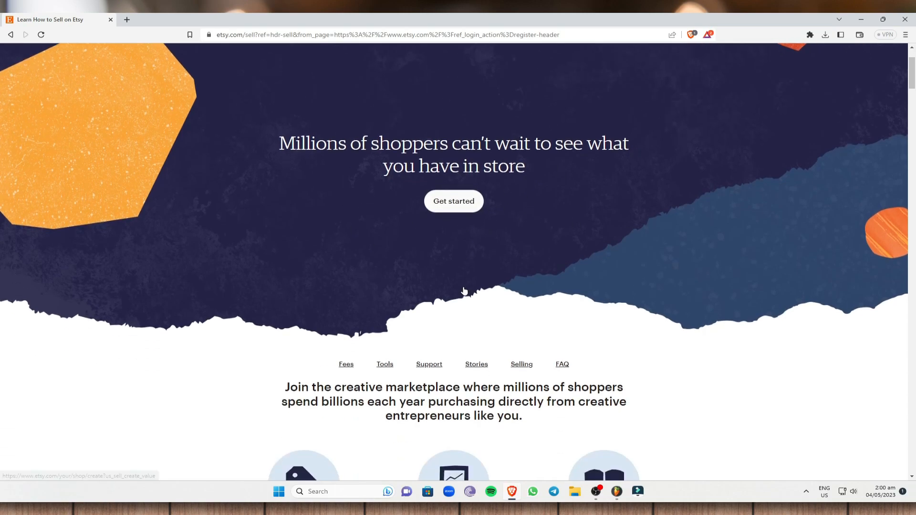
pyautogui.scroll(1, 509, 276)
pyautogui.scroll(-1, 503, 280)
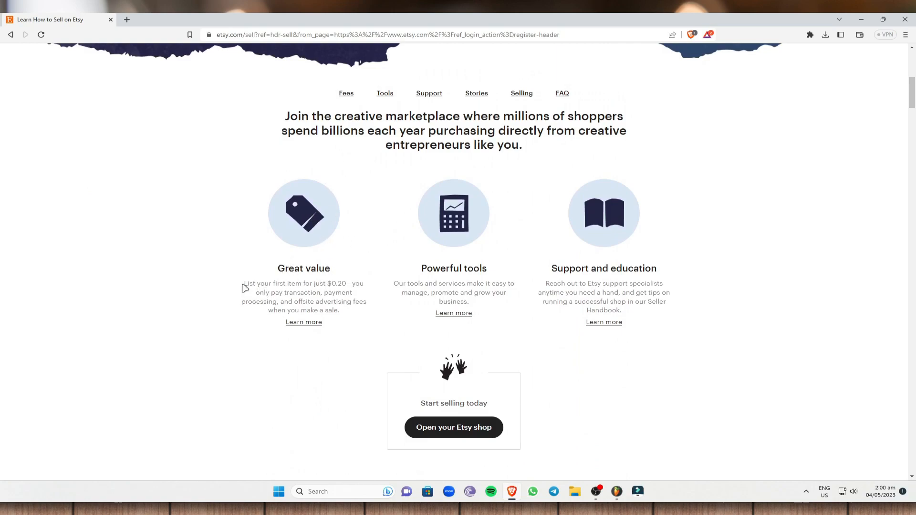
# Highlight the $0.20 listing fee and Support and education lines, then return to the top.
pyautogui.moveTo(244, 286); pyautogui.dragTo(342, 286)
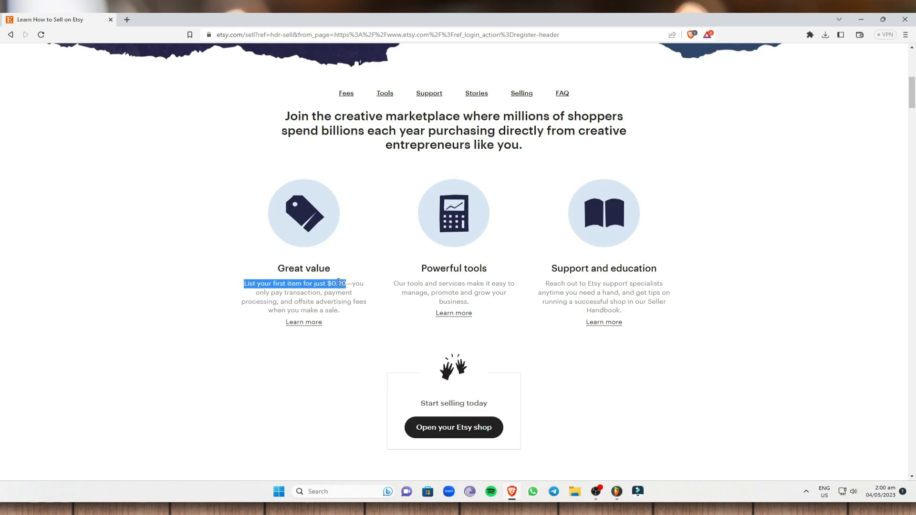
pyautogui.click(283, 282)
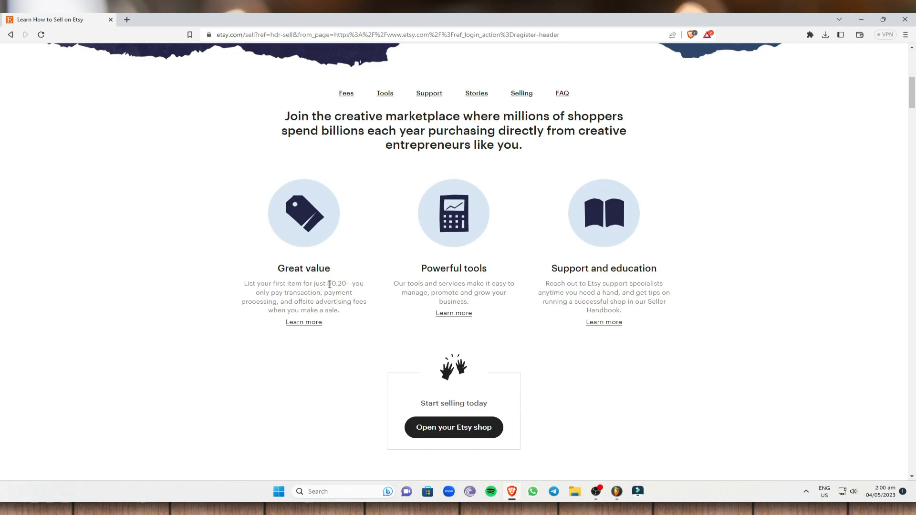
pyautogui.moveTo(326, 284); pyautogui.dragTo(343, 284)
pyautogui.click(347, 283)
pyautogui.moveTo(551, 268); pyautogui.dragTo(675, 272)
pyautogui.click(675, 273)
pyautogui.moveTo(552, 285); pyautogui.dragTo(675, 288)
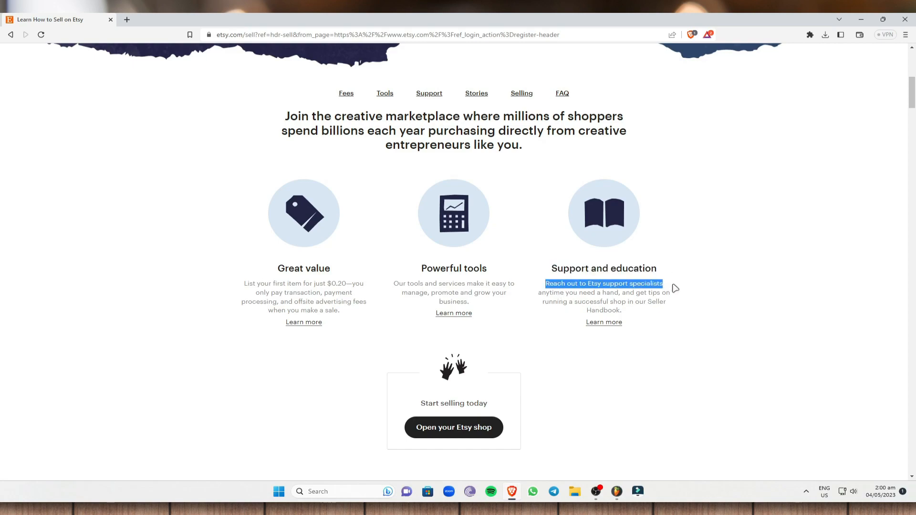
pyautogui.click(721, 259)
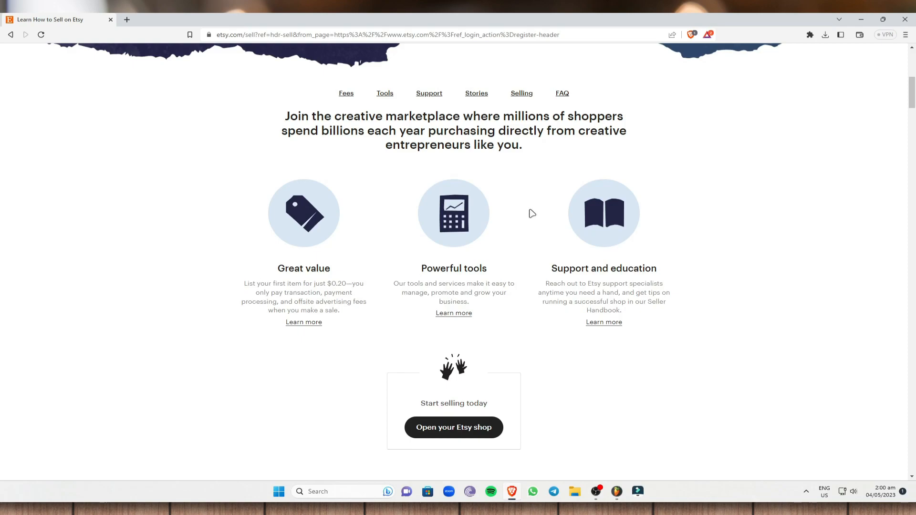
pyautogui.scroll(4, 673, 241)
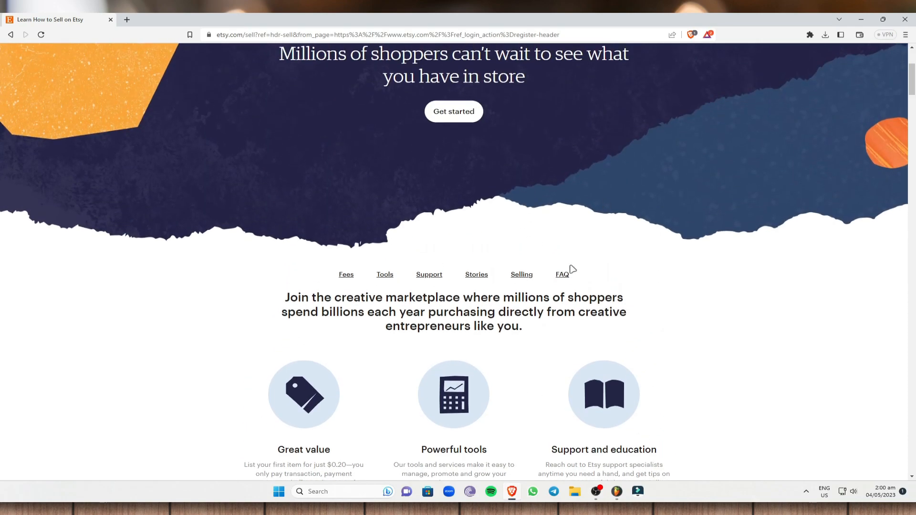
pyautogui.scroll(4, 554, 256)
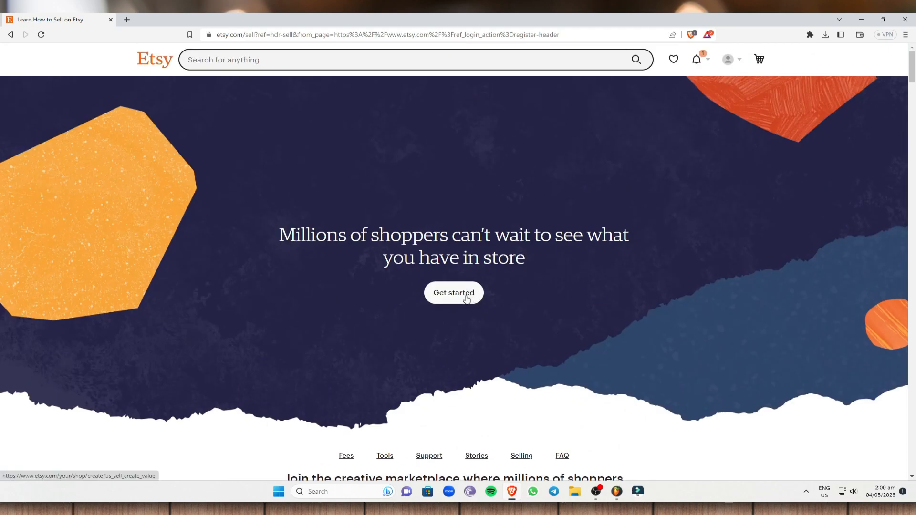
# Start a new shop and answer 'I'm just starting to sell for the first time ever'.
pyautogui.click(467, 299)
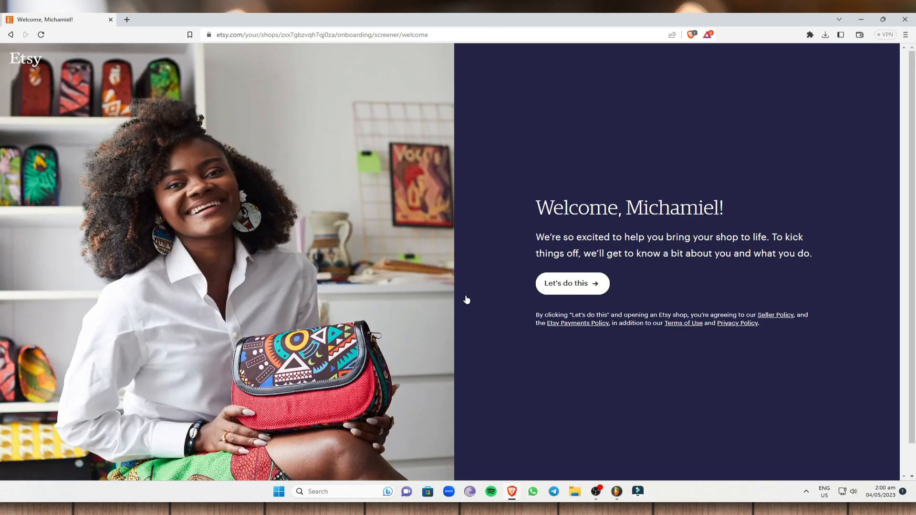
pyautogui.doubleClick(546, 208)
pyautogui.click(607, 170)
pyautogui.click(578, 284)
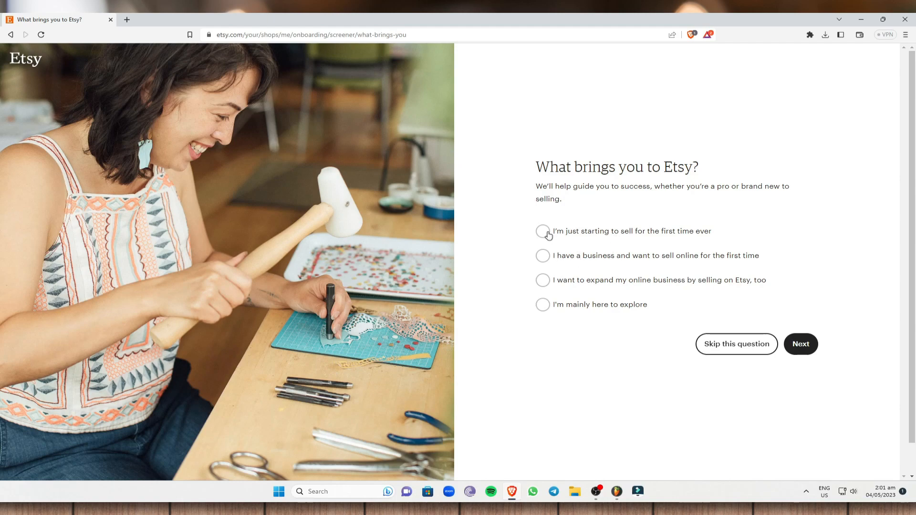
pyautogui.click(547, 234)
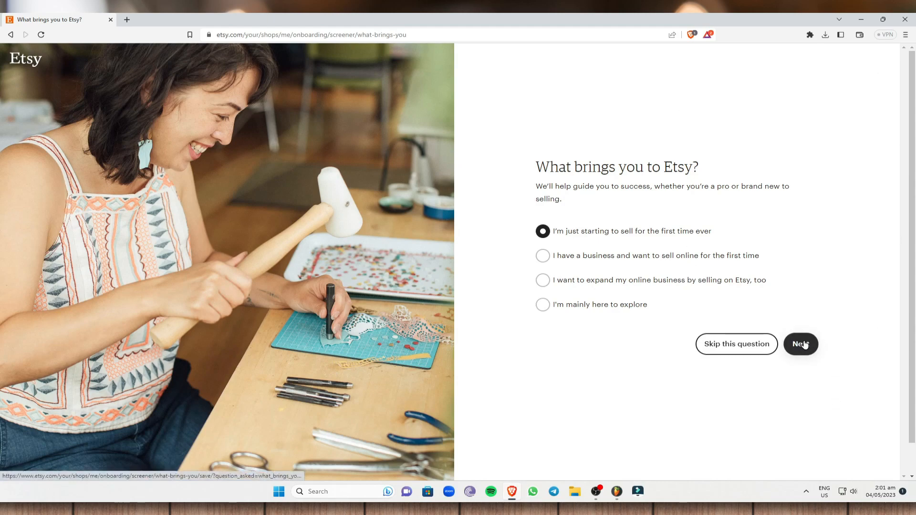
# Choose Selling online, Pricing items and Deciding what to sell as help topics and submit.
pyautogui.click(802, 350)
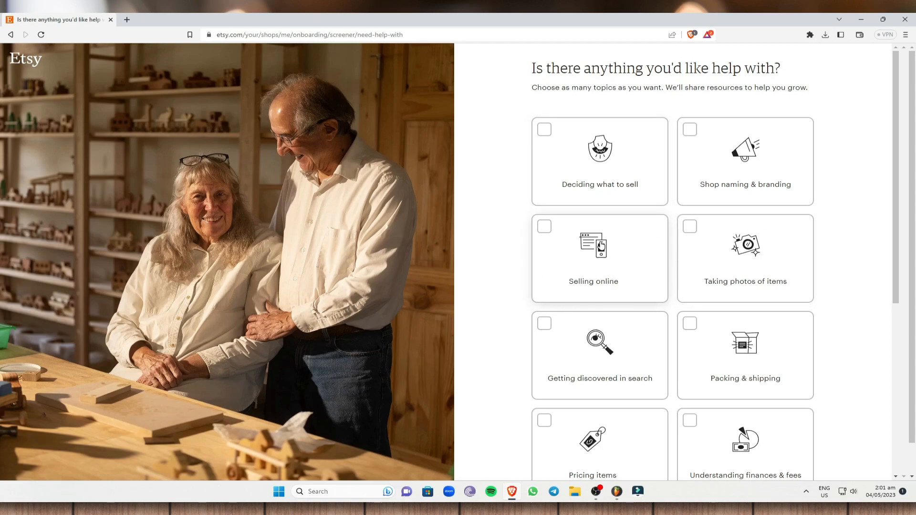
pyautogui.click(544, 226)
pyautogui.scroll(-4, 819, 285)
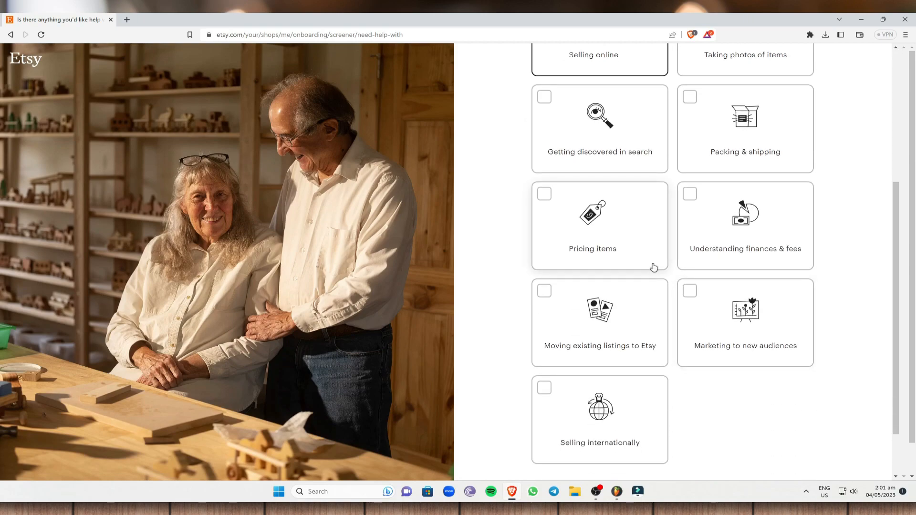
pyautogui.scroll(1, 639, 269)
pyautogui.click(628, 272)
pyautogui.scroll(4, 806, 216)
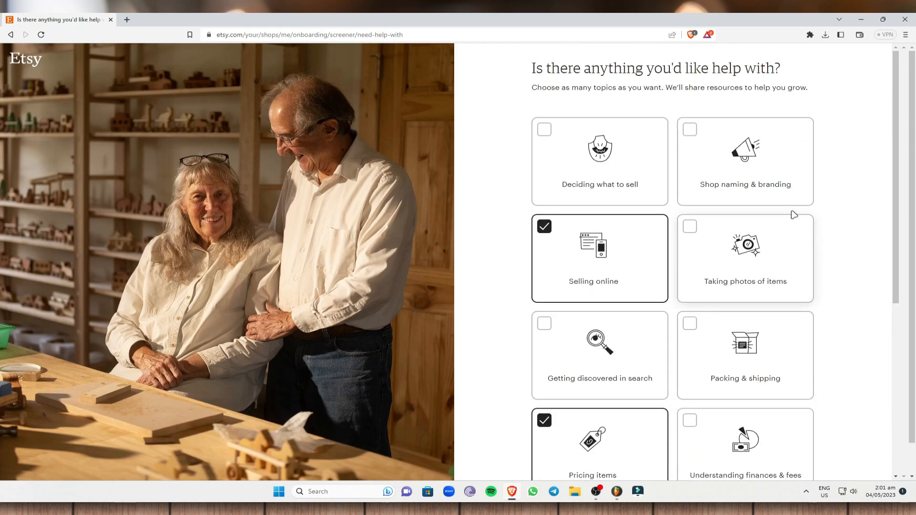
pyautogui.click(545, 129)
pyautogui.scroll(-5, 819, 272)
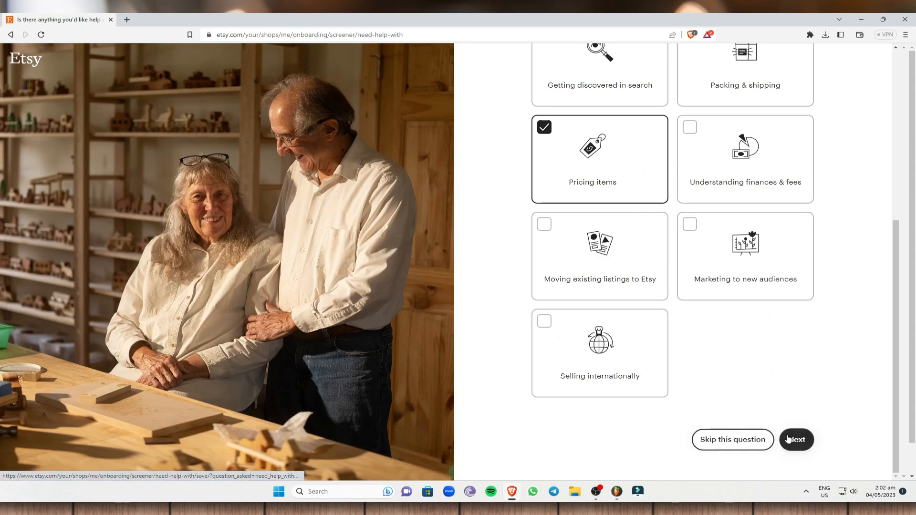
pyautogui.click(799, 435)
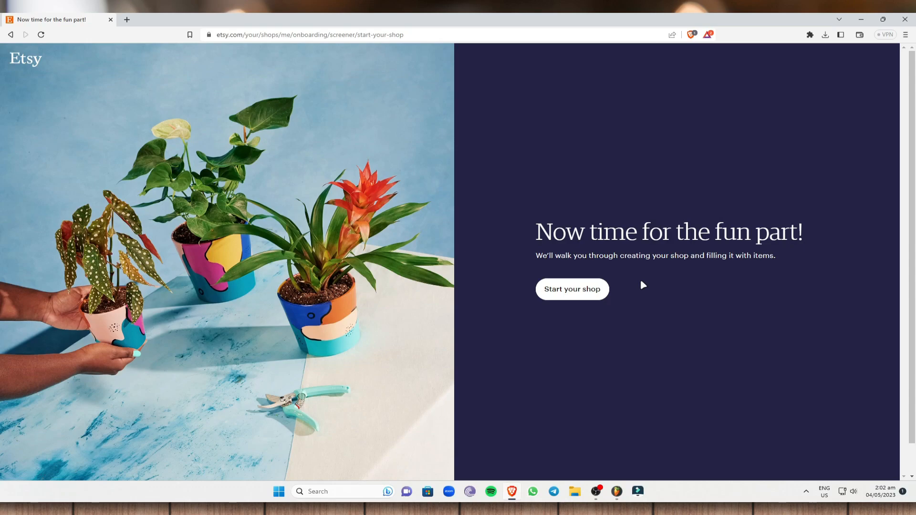
# Start the shop with language English, country Philippines and currency Philippine Peso.
pyautogui.click(585, 294)
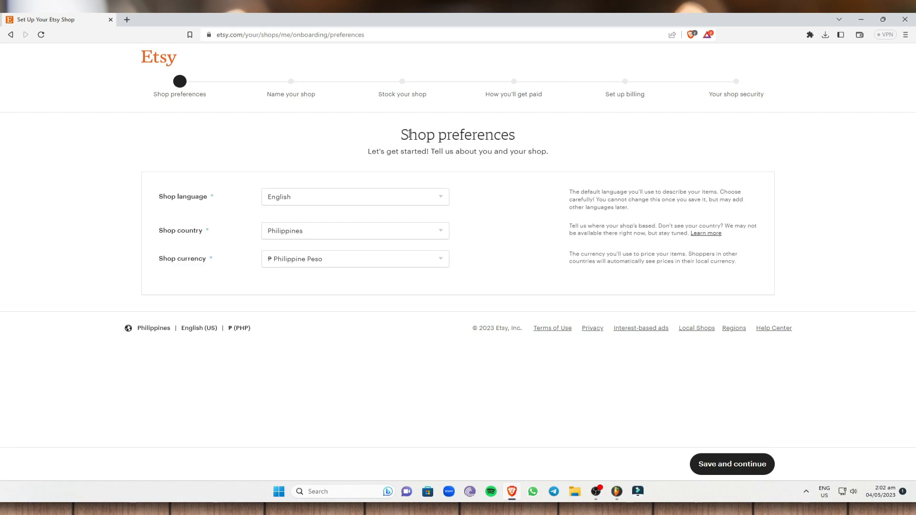
pyautogui.click(315, 201)
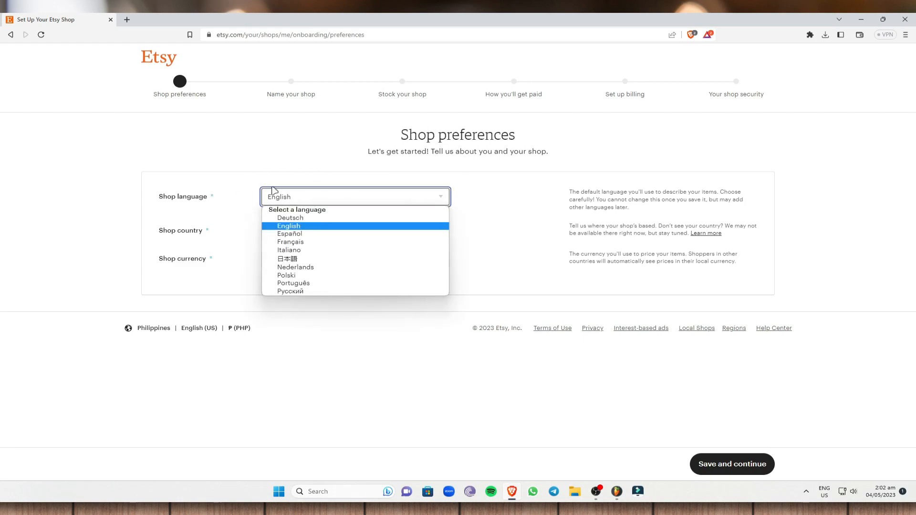
pyautogui.click(310, 228)
pyautogui.click(312, 234)
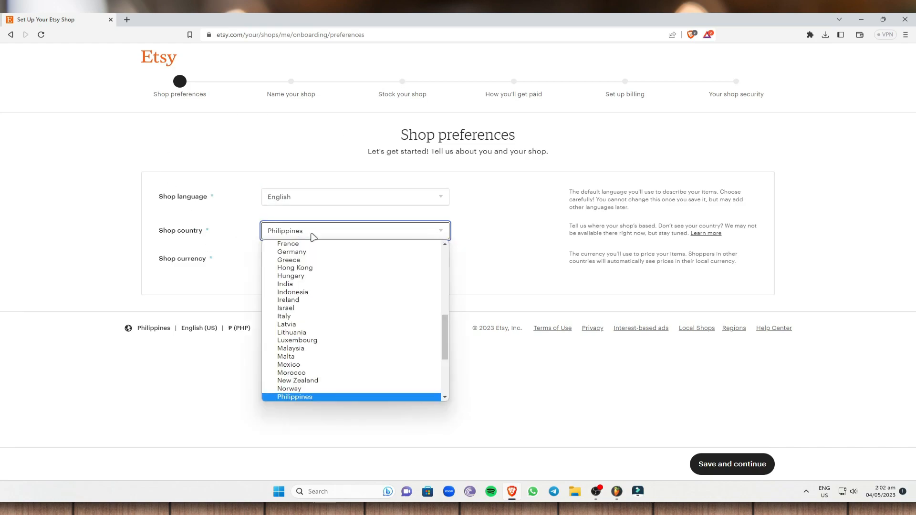
pyautogui.click(313, 396)
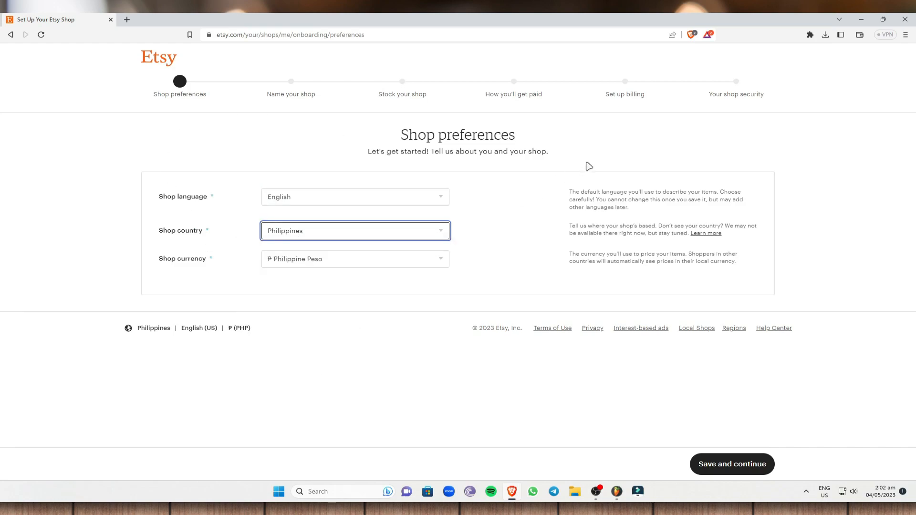
pyautogui.click(323, 260)
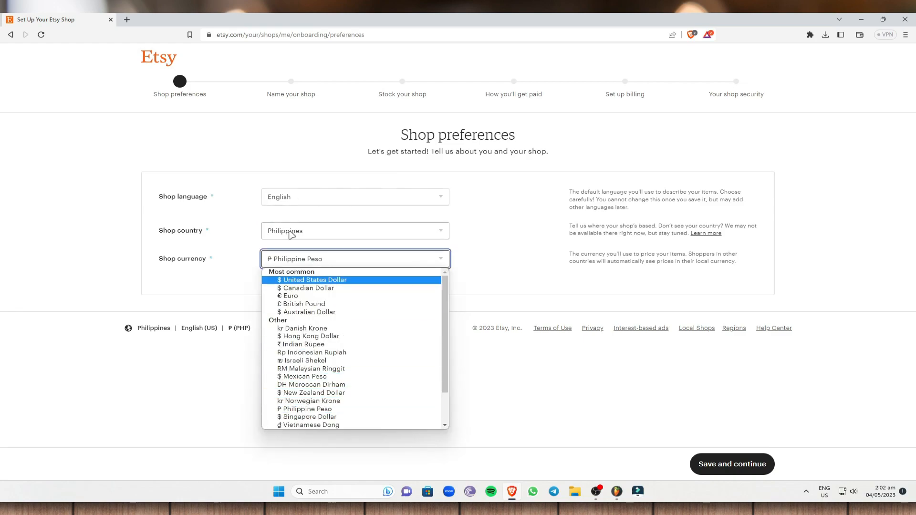
pyautogui.click(323, 410)
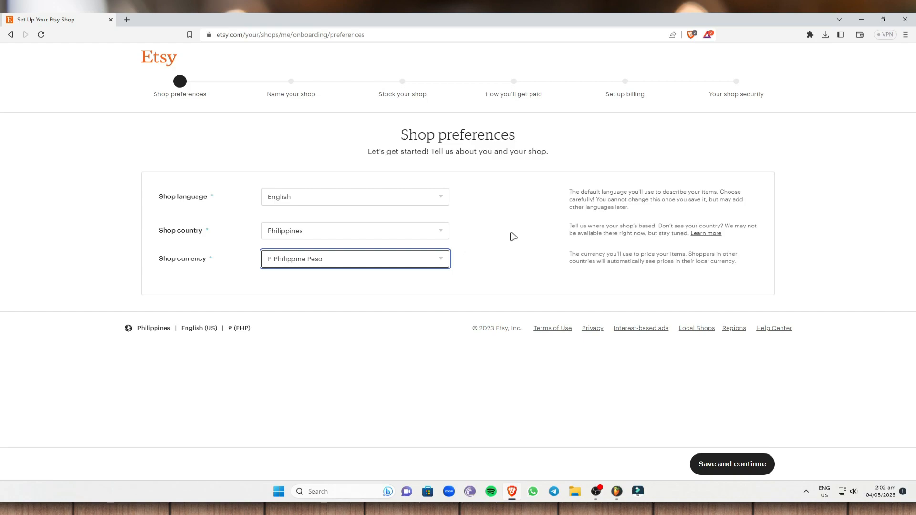
# Save preferences, enter a shop name without spaces, then take the available suggestion MicsShopPH.
pyautogui.click(732, 465)
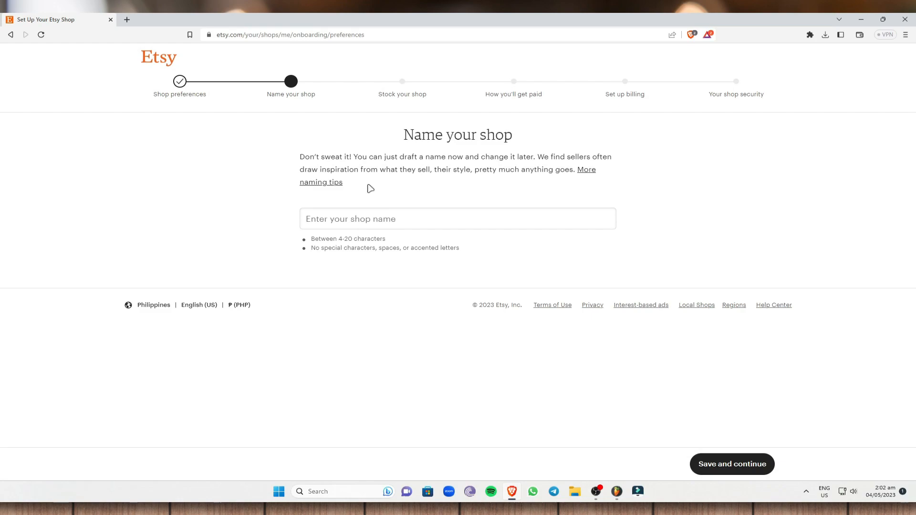
pyautogui.click(405, 220)
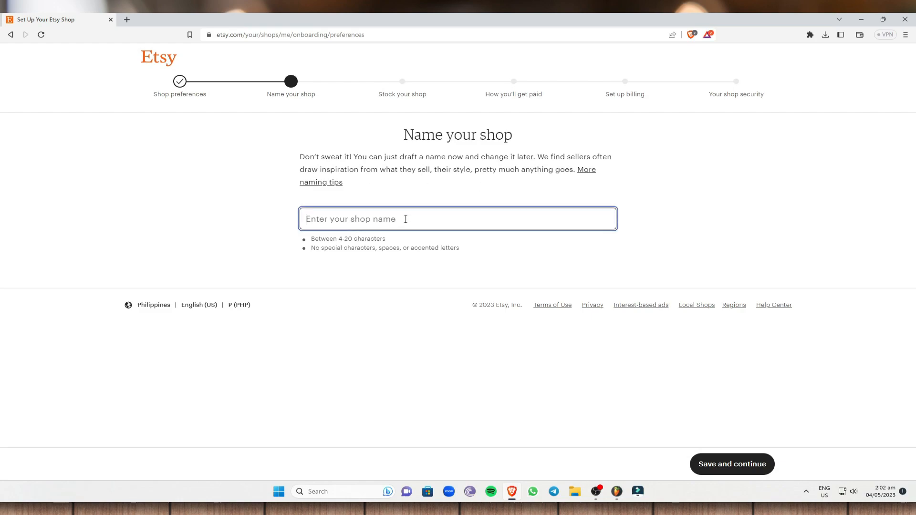
pyautogui.write('MicsShop')
pyautogui.moveTo(460, 255); pyautogui.dragTo(312, 246)
pyautogui.click(327, 219)
pyautogui.press('Delete')
pyautogui.press('Delete')
pyautogui.click(353, 296)
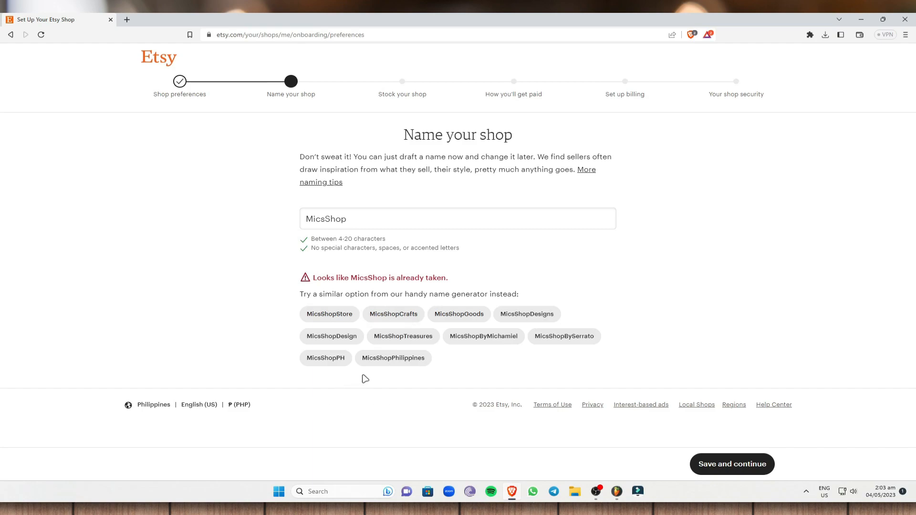
pyautogui.click(331, 360)
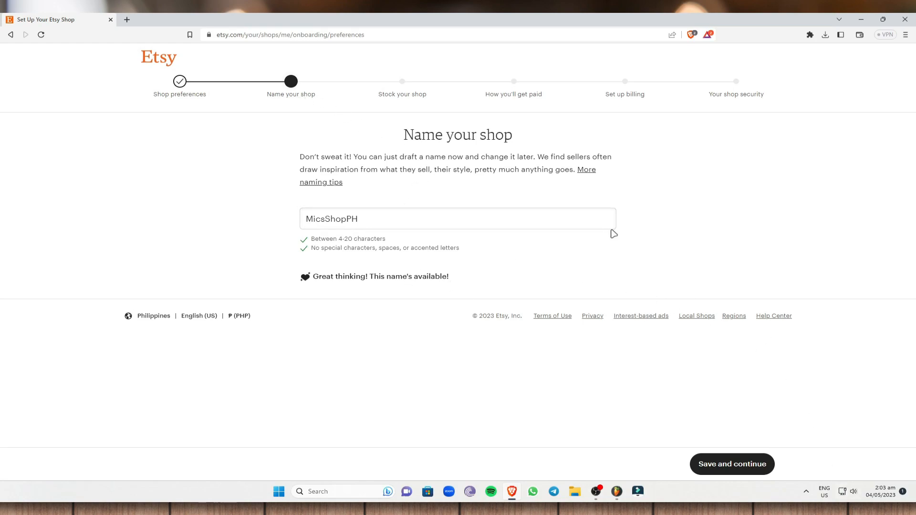
# Save the shop name MicsShopPH and land on the Create a listing page.
pyautogui.click(752, 464)
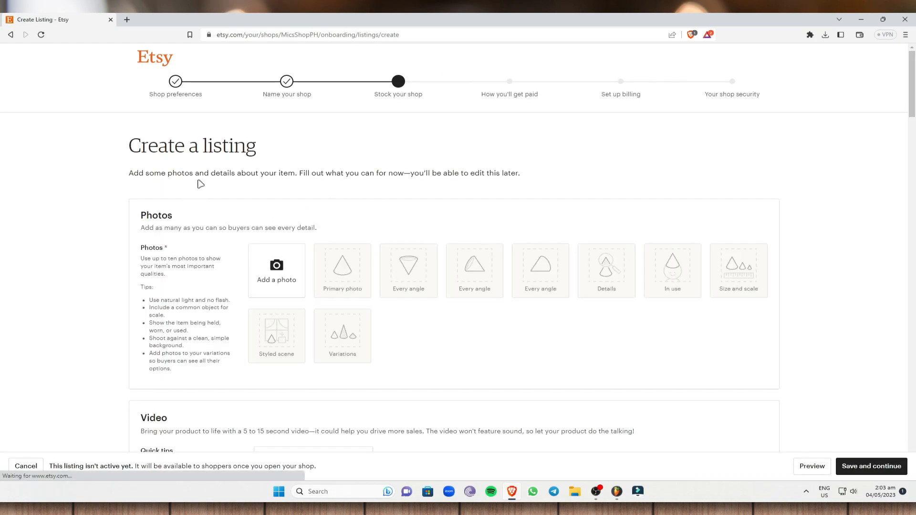
pyautogui.moveTo(131, 147); pyautogui.dragTo(274, 149)
pyautogui.click(298, 151)
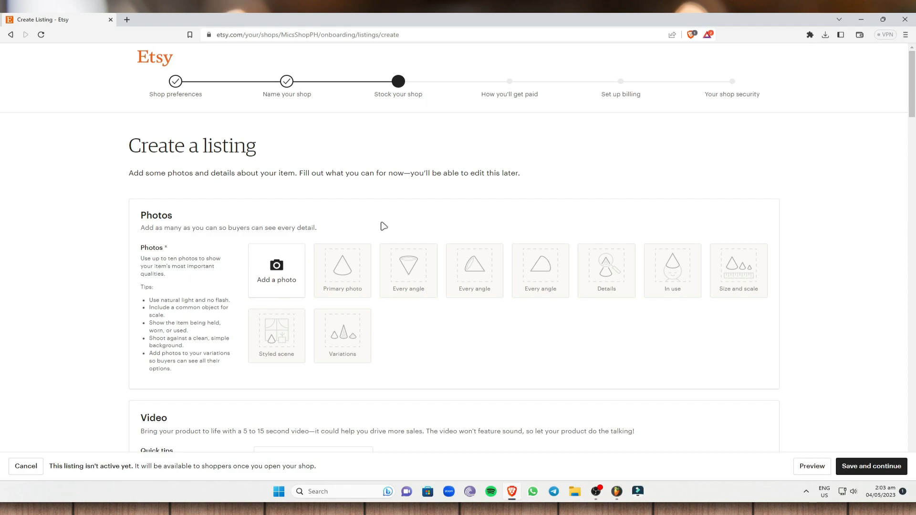
pyautogui.scroll(-2, 302, 327)
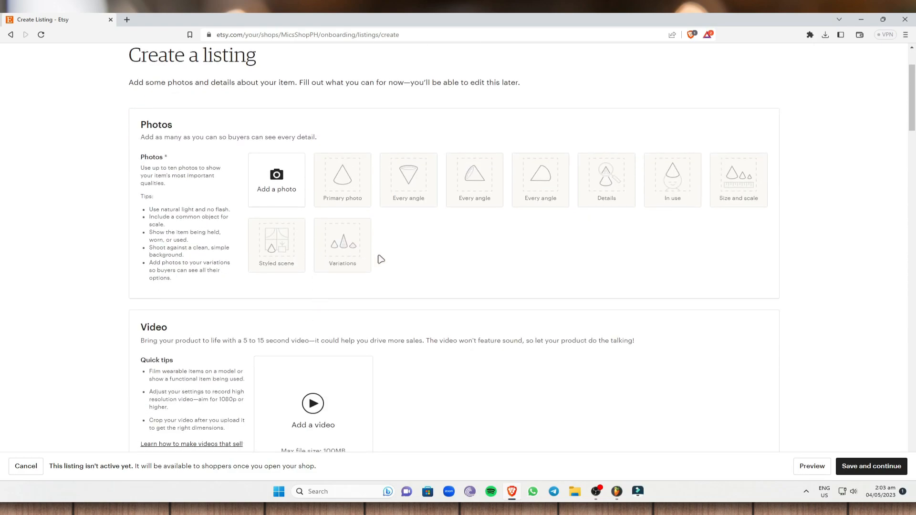
# Cancel the photo picker without adding a photo and scroll to Listing details.
pyautogui.click(291, 192)
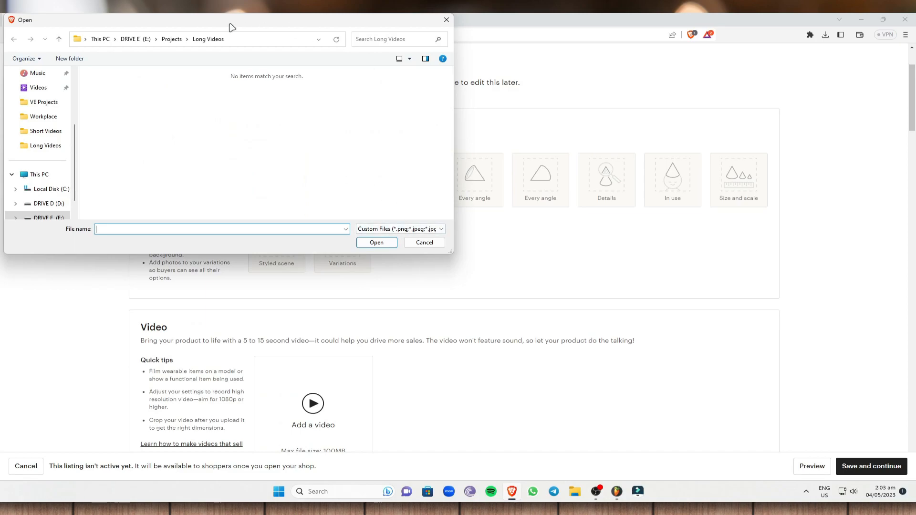
pyautogui.click(424, 243)
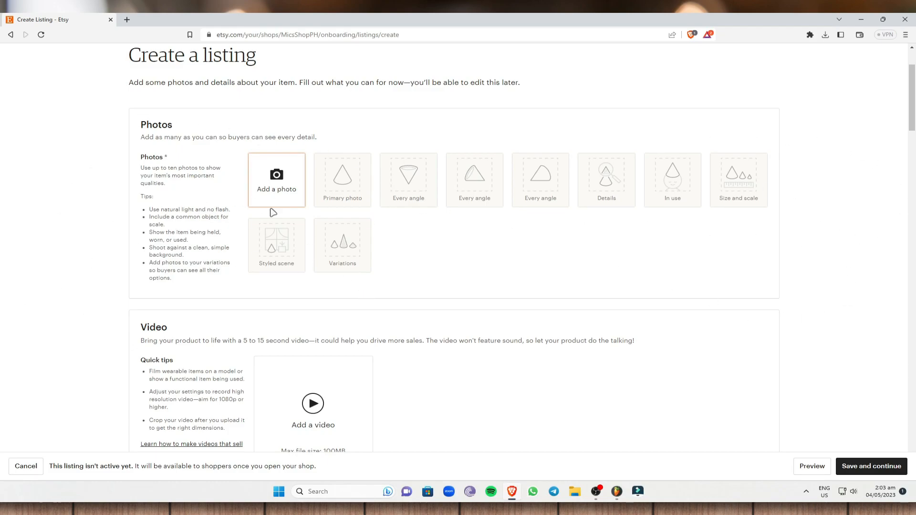
pyautogui.scroll(-2, 248, 220)
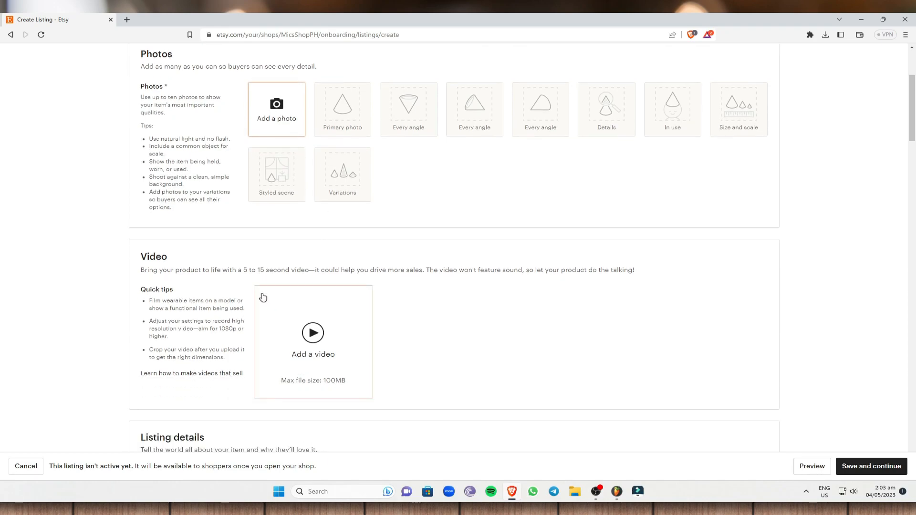
pyautogui.scroll(-3, 705, 248)
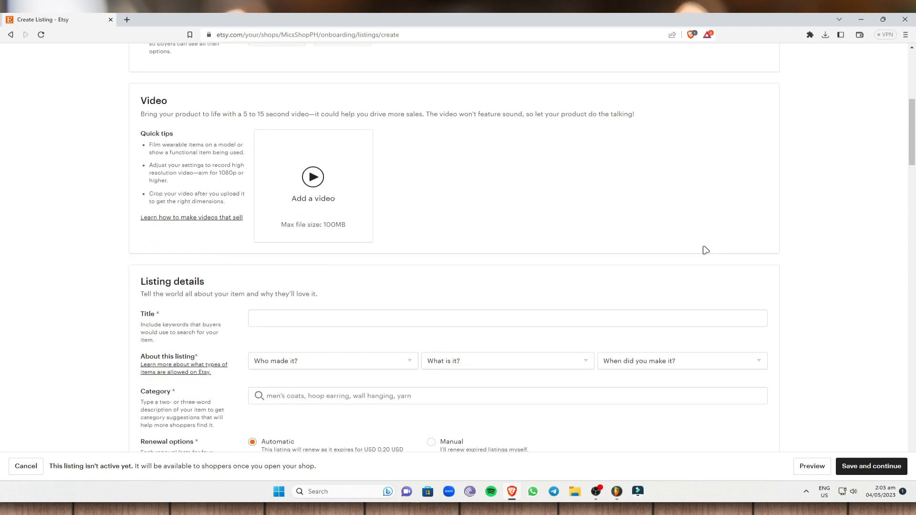
pyautogui.scroll(-1, 208, 270)
pyautogui.scroll(-1, 209, 270)
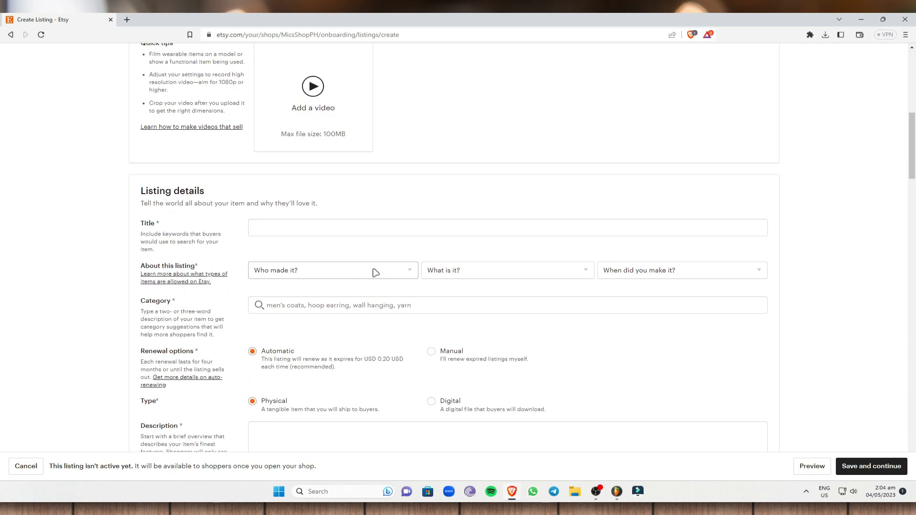
# Set who made the item to I did and what it is to A finished product.
pyautogui.click(395, 272)
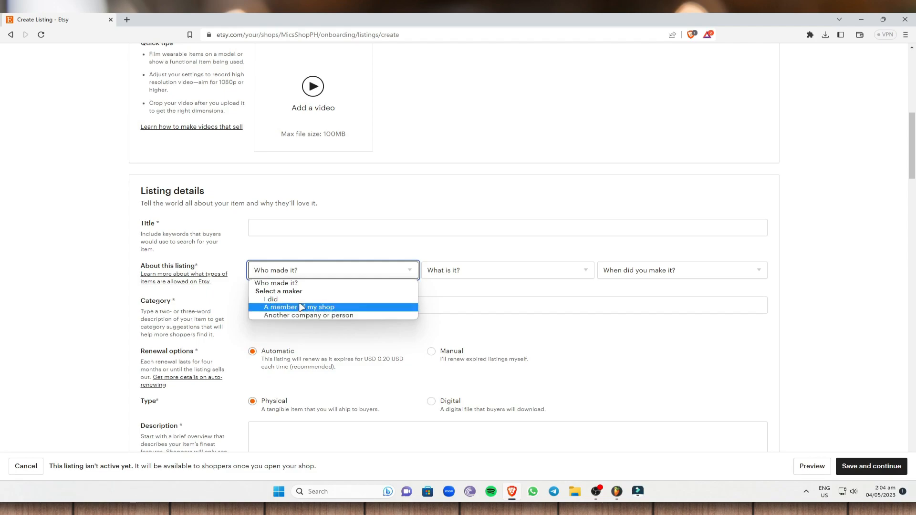
pyautogui.click(451, 215)
pyautogui.click(526, 276)
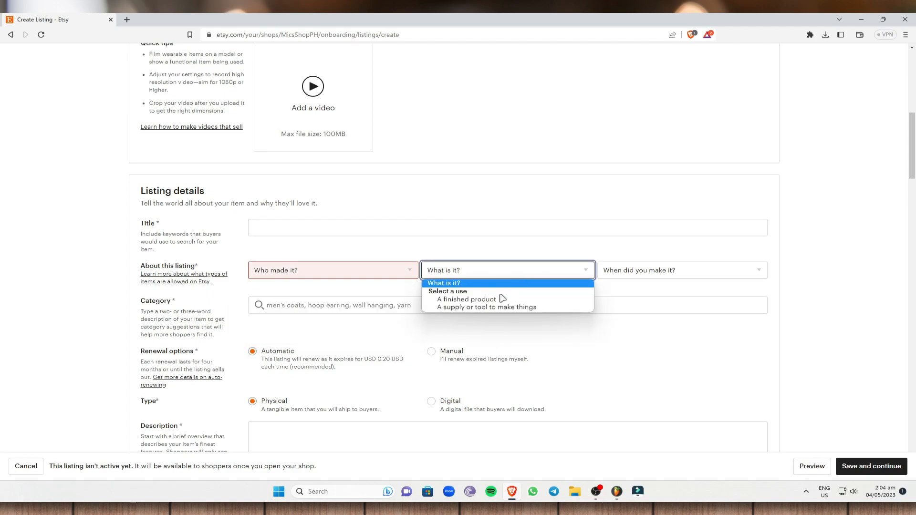
pyautogui.click(356, 271)
pyautogui.click(356, 271)
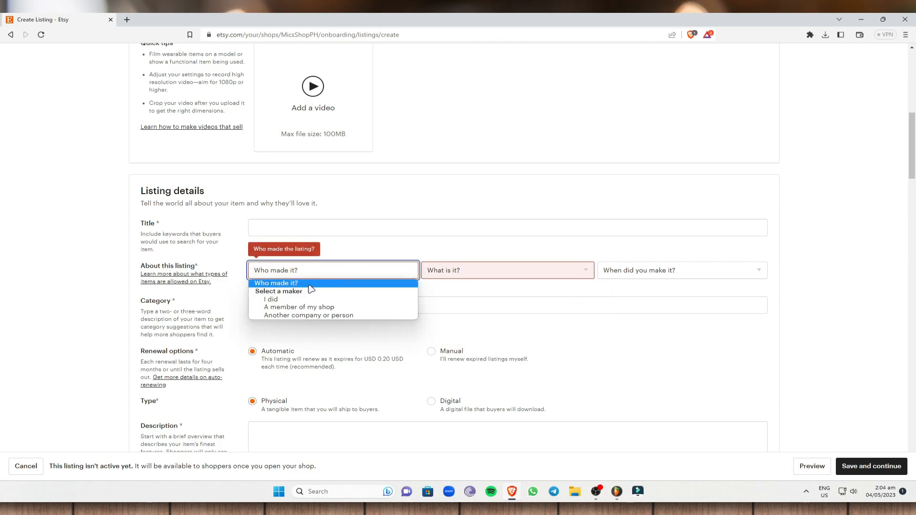
pyautogui.click(292, 300)
pyautogui.click(574, 234)
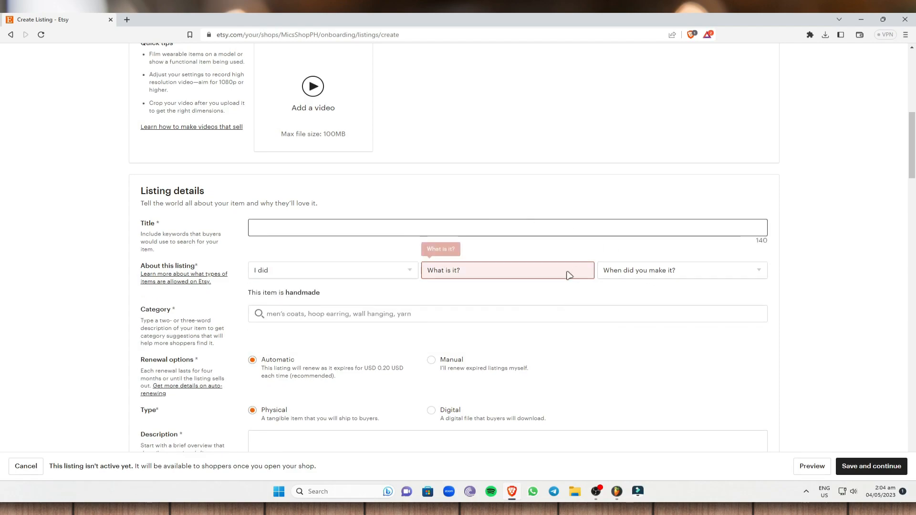
pyautogui.click(473, 270)
pyautogui.click(459, 297)
pyautogui.scroll(-4, 538, 251)
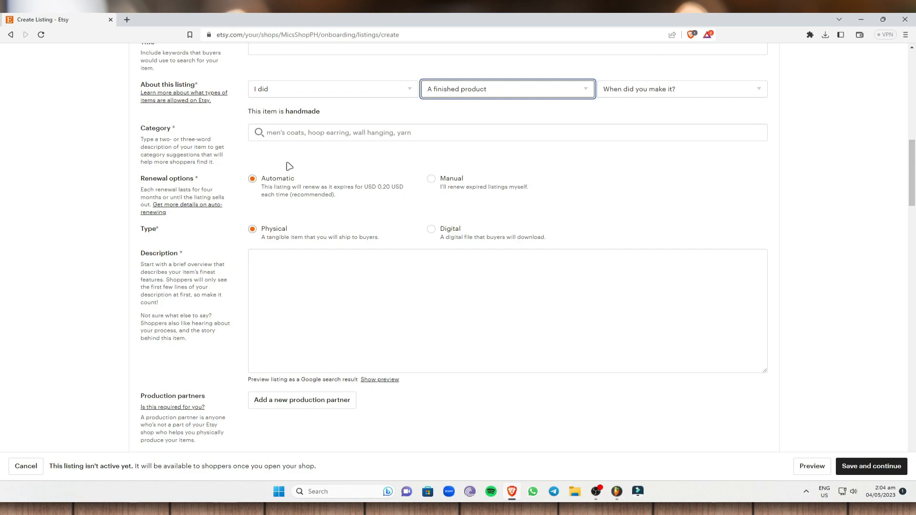
# Leave the category empty, keep renewal Automatic, and make the listing a Digital item.
pyautogui.click(300, 136)
pyautogui.click(221, 197)
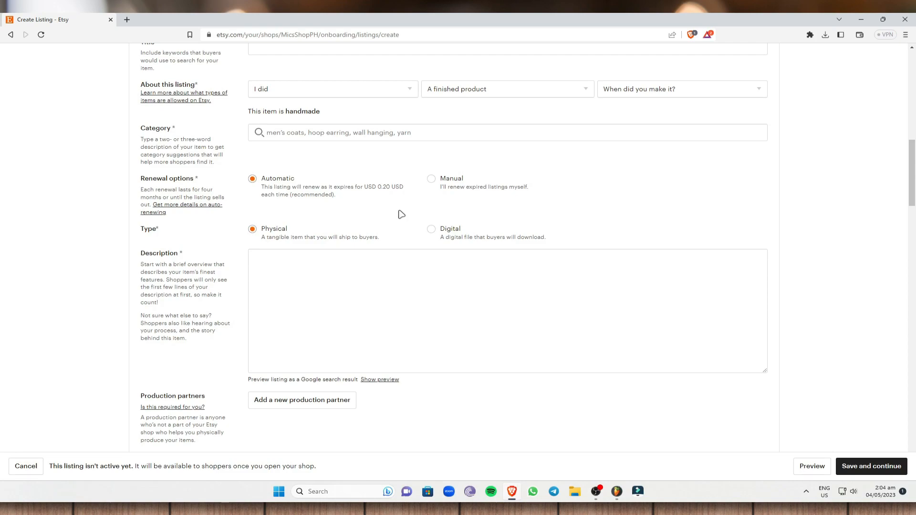
pyautogui.click(433, 180)
pyautogui.click(270, 184)
pyautogui.click(432, 231)
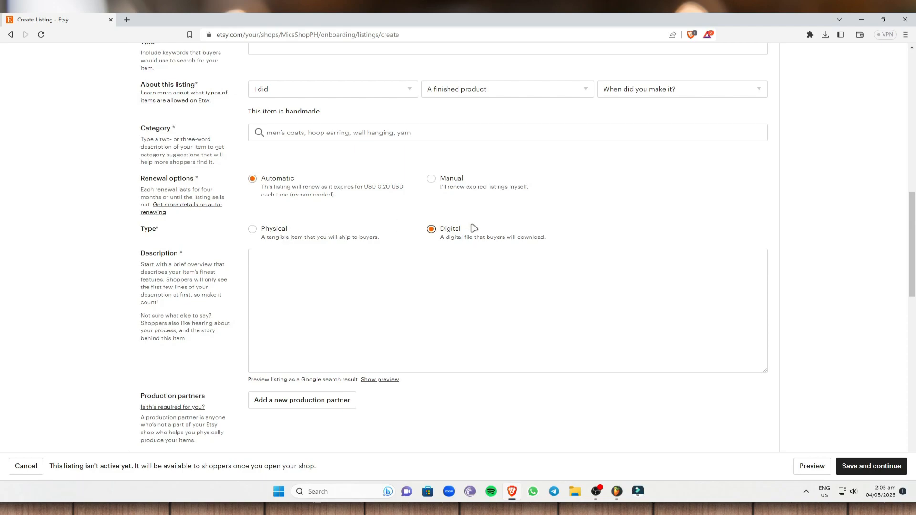
pyautogui.scroll(-10, 446, 247)
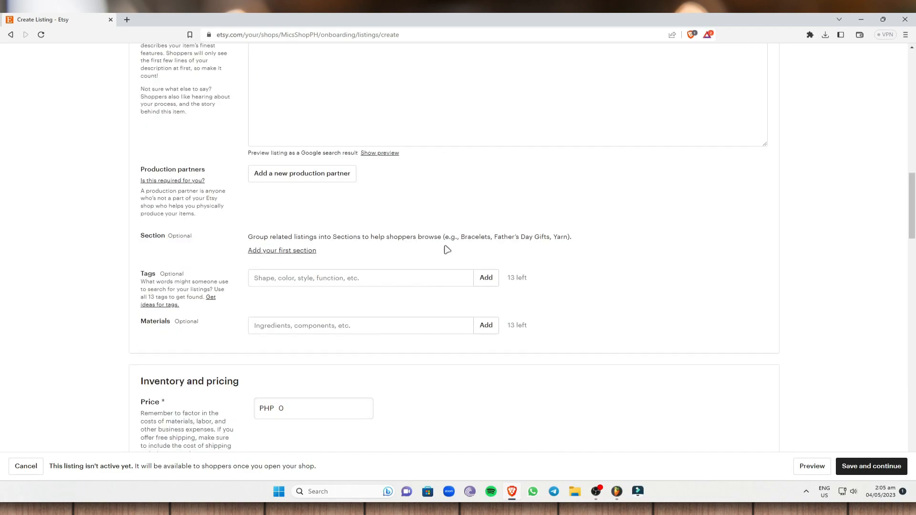
pyautogui.scroll(-3, 348, 230)
pyautogui.scroll(15, 615, 250)
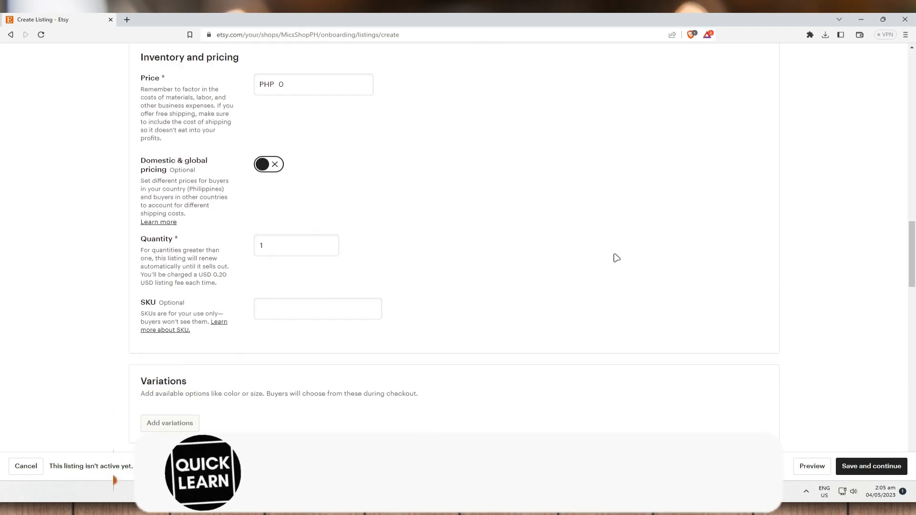
pyautogui.scroll(1, 343, 170)
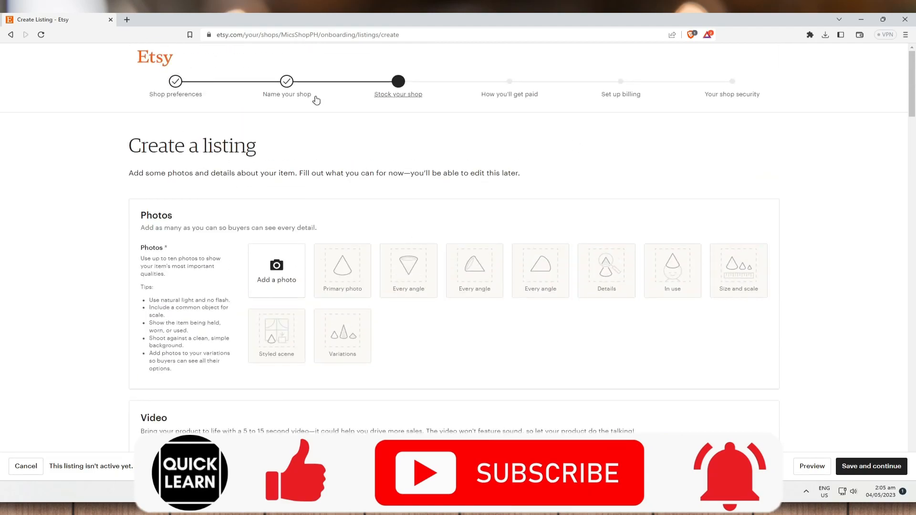
# Attempt to save the listing and dismiss the required-fields error.
pyautogui.click(893, 466)
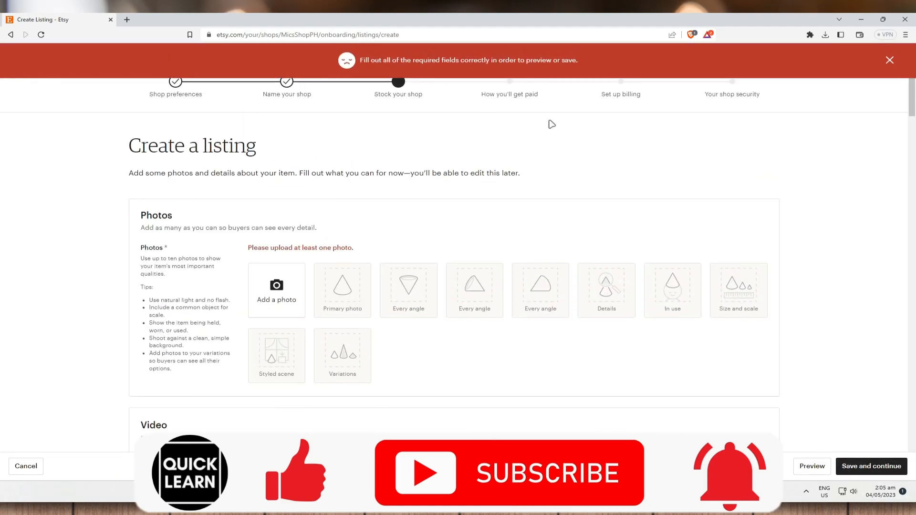
pyautogui.click(889, 60)
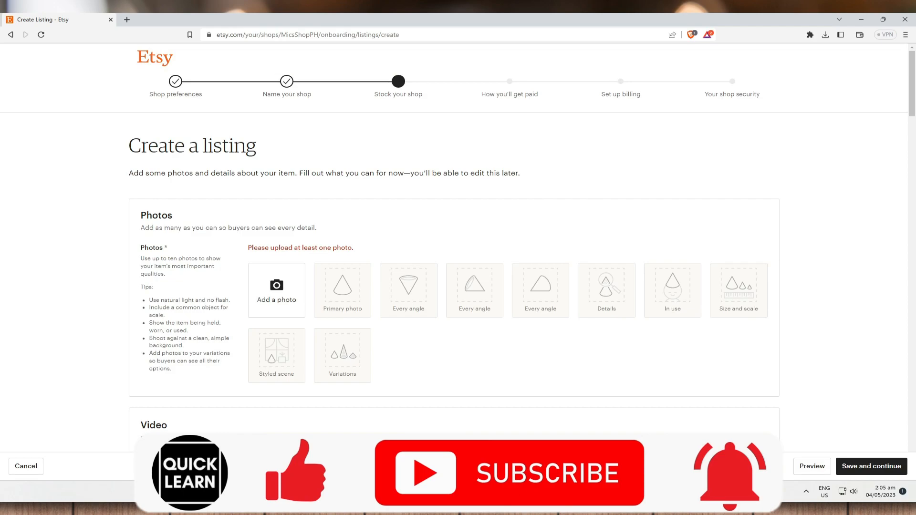
pyautogui.scroll(-7, 437, 288)
pyautogui.scroll(7, 293, 237)
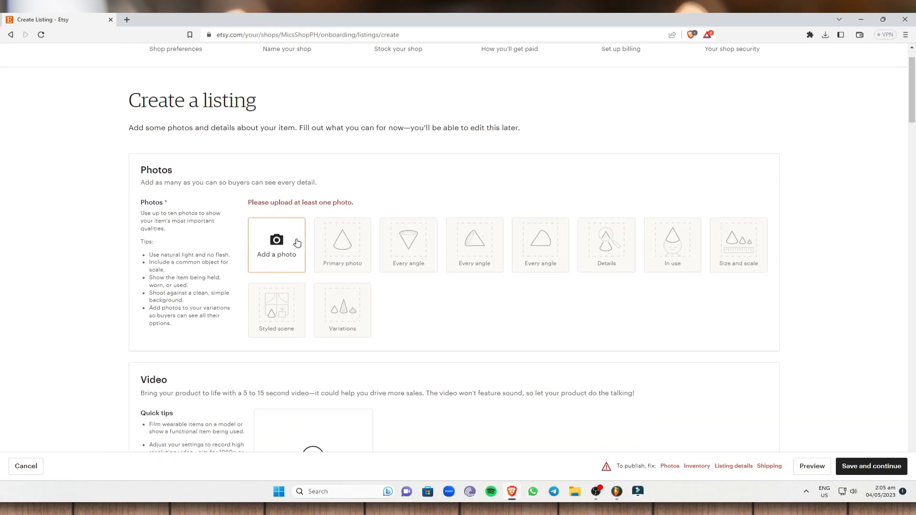
# Find the Brewed BlessingsPH folder and upload product3.jpg as a trial listing photo.
pyautogui.click(297, 244)
pyautogui.click(54, 133)
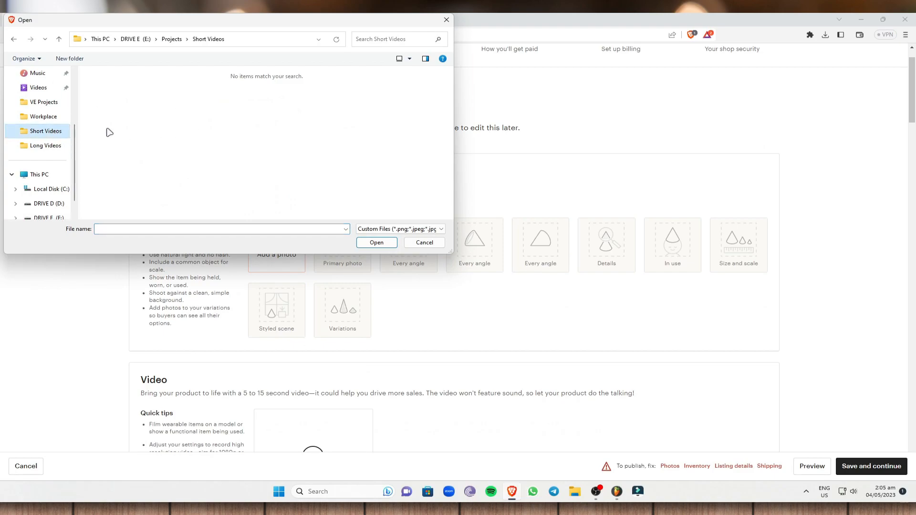
pyautogui.click(56, 118)
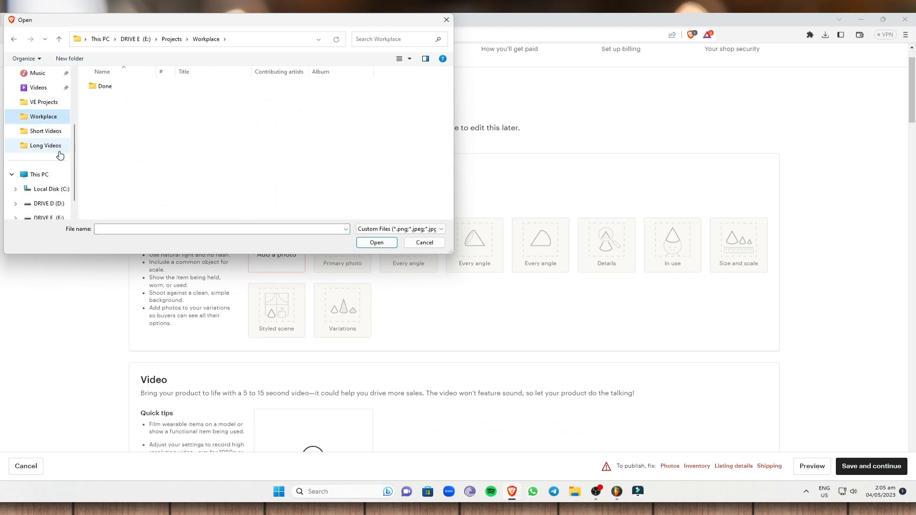
pyautogui.click(187, 39)
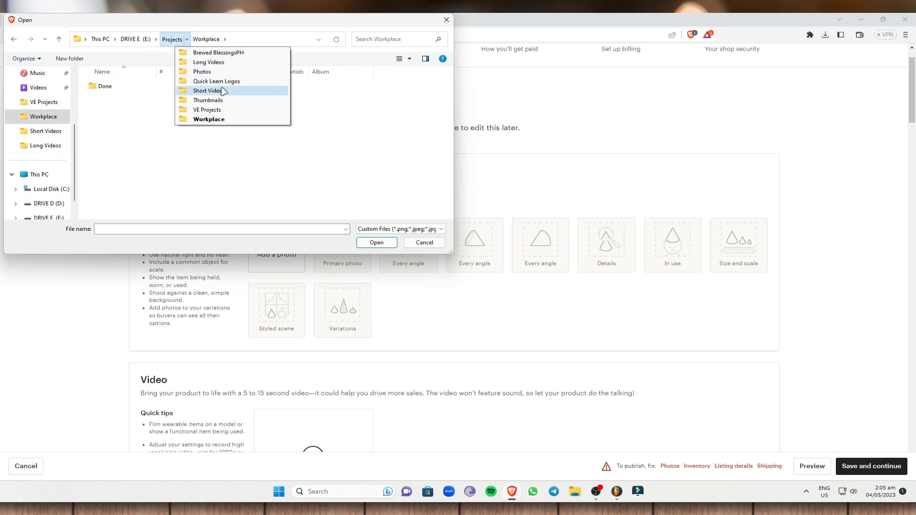
pyautogui.doubleClick(208, 80)
pyautogui.click(172, 39)
pyautogui.doubleClick(112, 96)
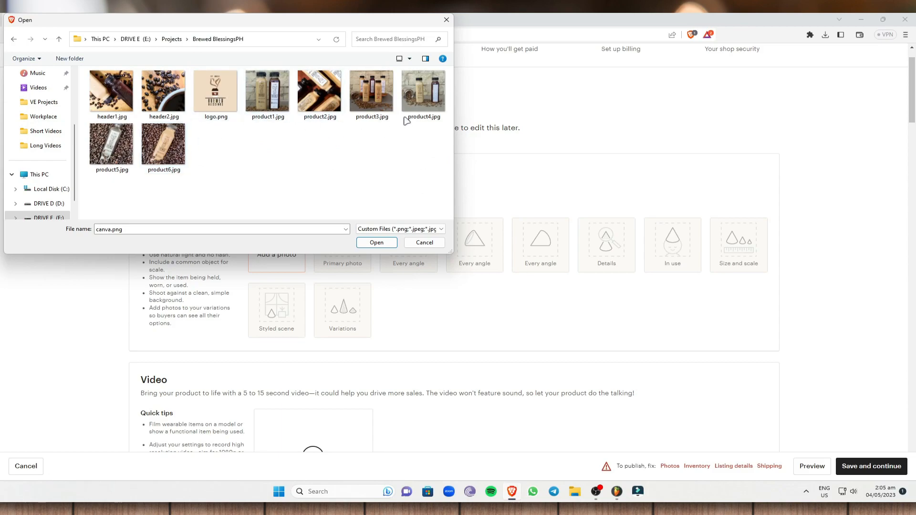
pyautogui.click(387, 94)
pyautogui.click(377, 243)
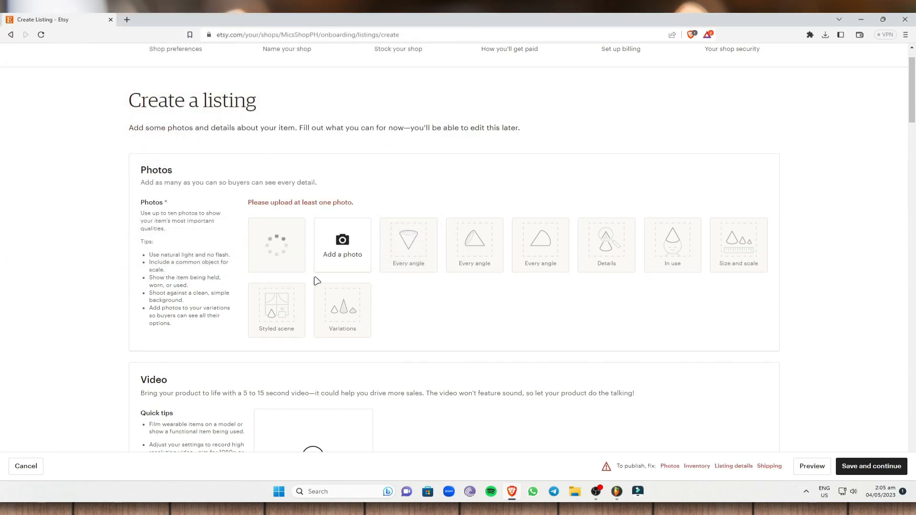
# Remove the uploaded bottle photo and upload product5.jpg in its place.
pyautogui.scroll(-3, 322, 323)
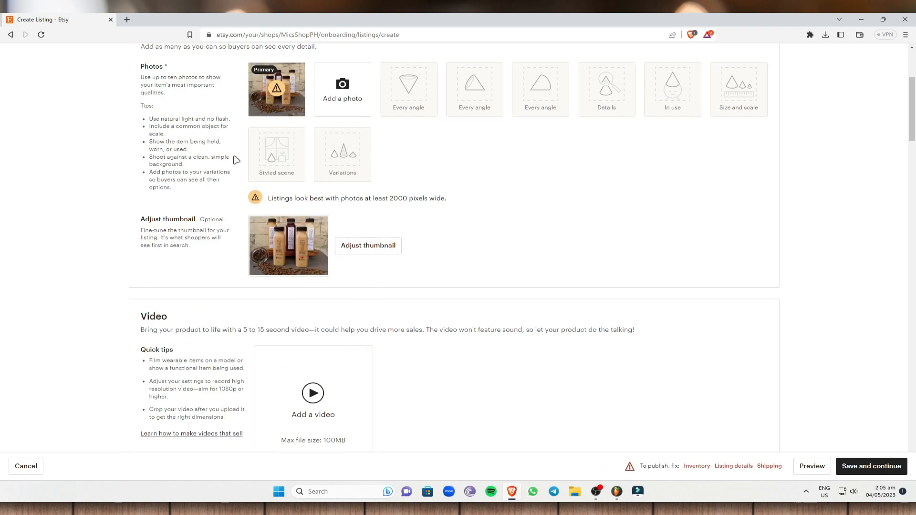
pyautogui.scroll(-1, 313, 405)
pyautogui.scroll(1, 357, 264)
pyautogui.scroll(1, 309, 247)
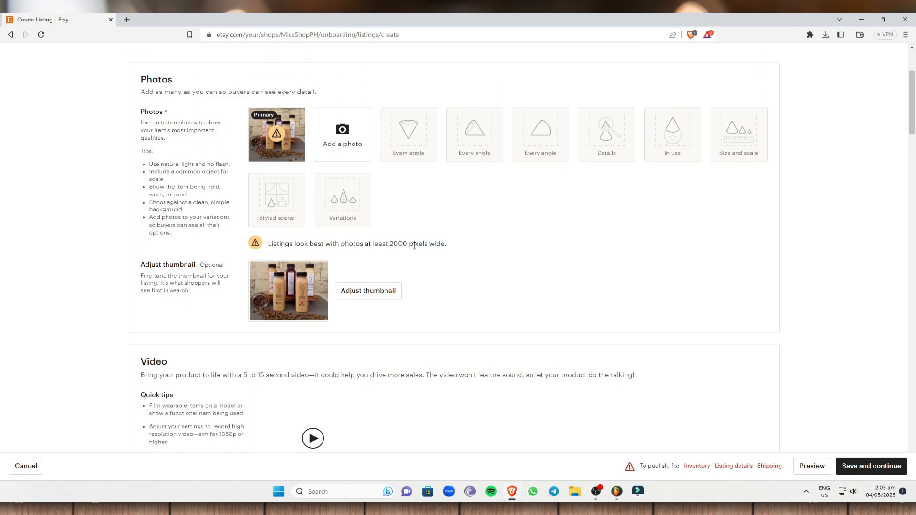
pyautogui.click(290, 153)
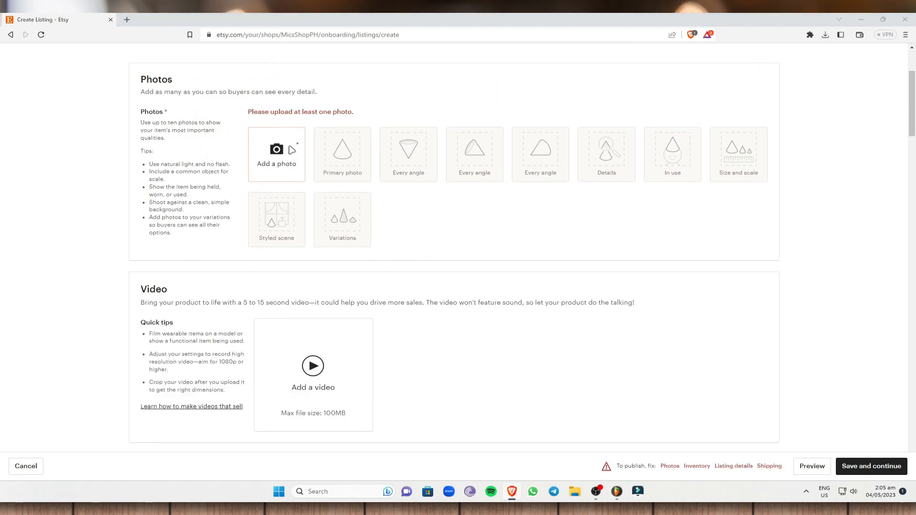
pyautogui.click(285, 151)
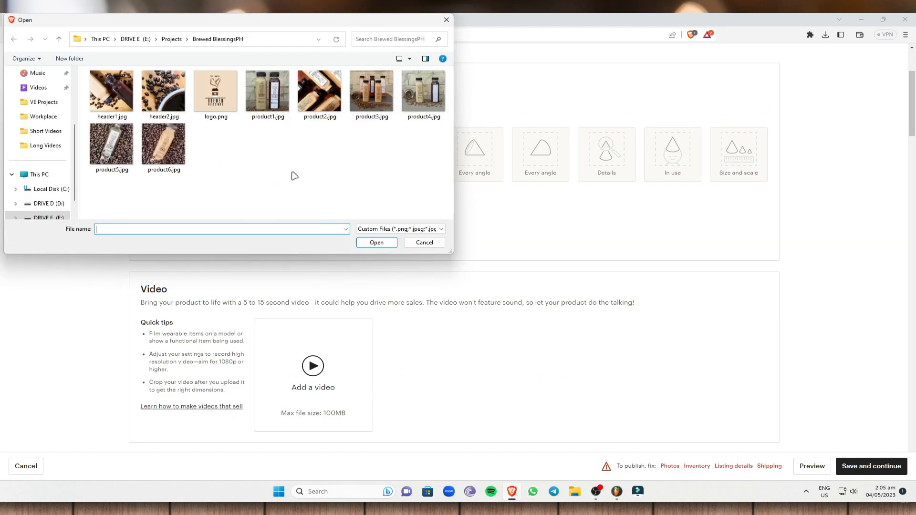
pyautogui.click(111, 144)
pyautogui.click(376, 242)
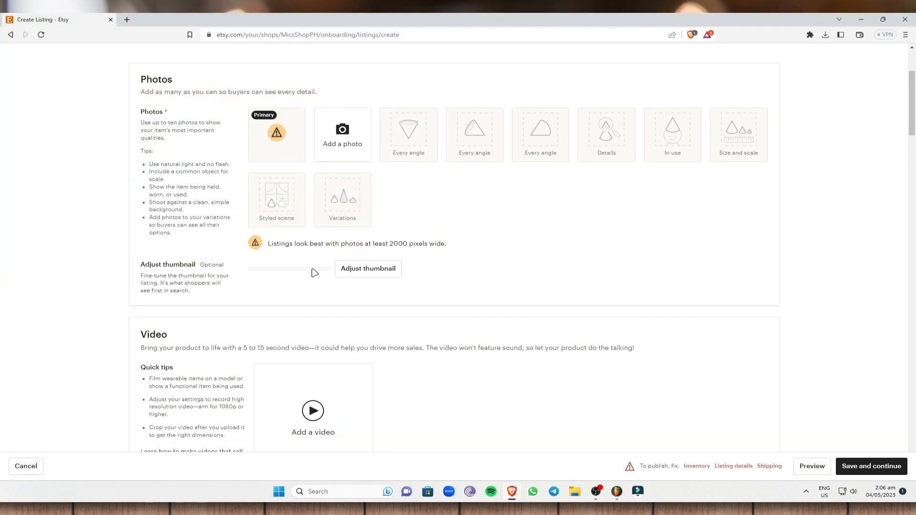
# Preview and delete the product5 photo, then choose header2.jpg for upload.
pyautogui.click(368, 290)
pyautogui.click(527, 310)
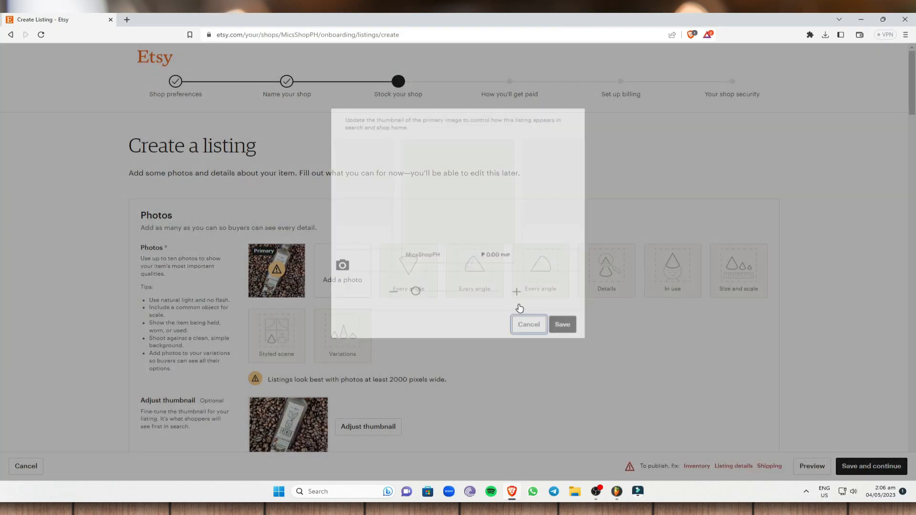
pyautogui.click(283, 277)
pyautogui.click(600, 118)
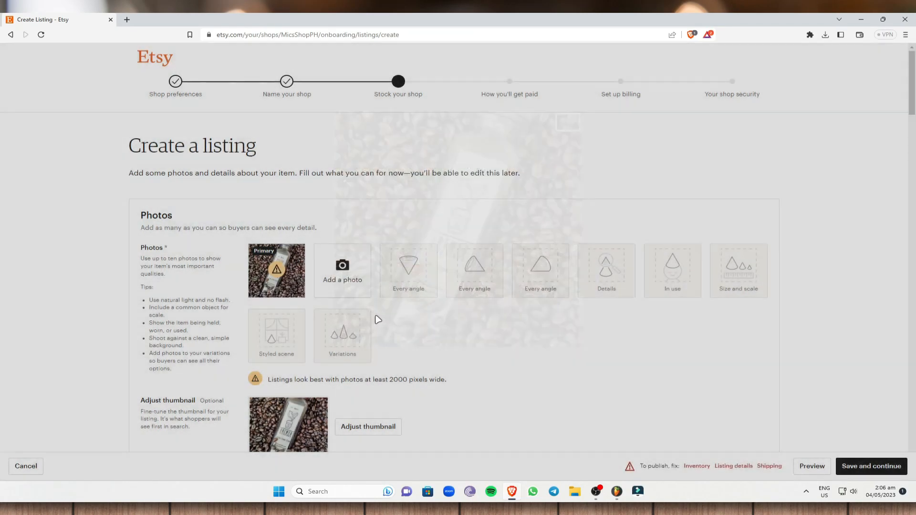
pyautogui.click(298, 288)
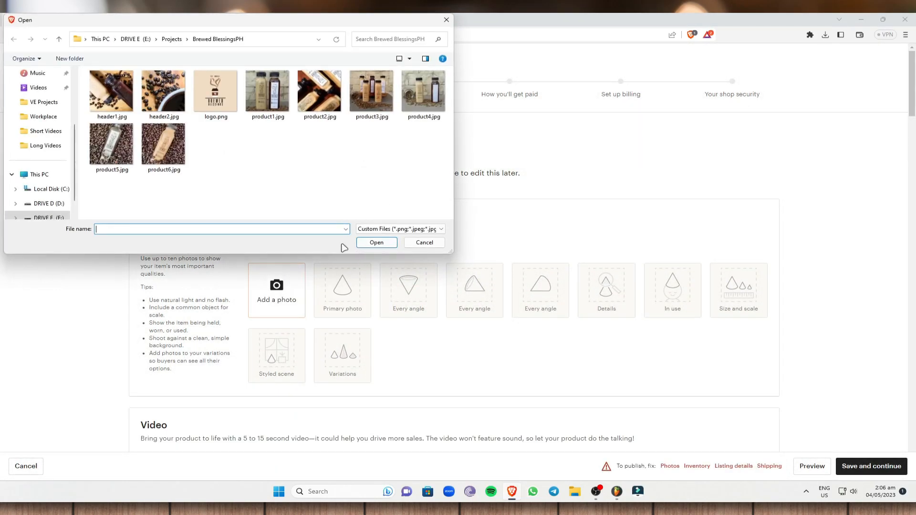
pyautogui.click(152, 90)
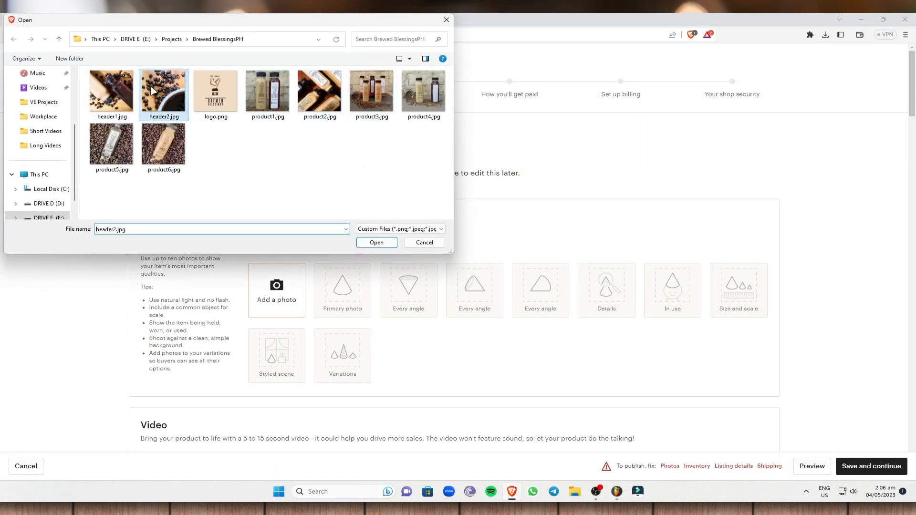
pyautogui.click(373, 242)
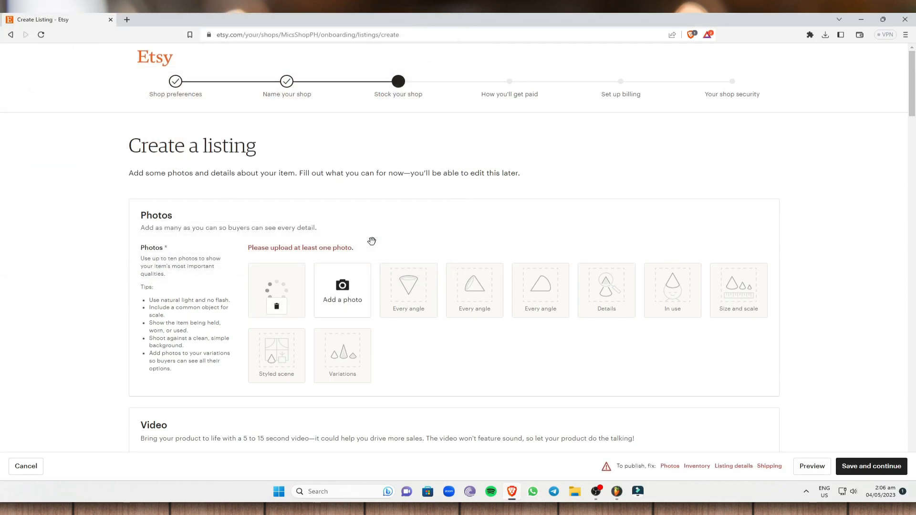
# Title the listing 'Coffee Beans' and mark it as made 2020 - 2023.
pyautogui.scroll(-1, 409, 316)
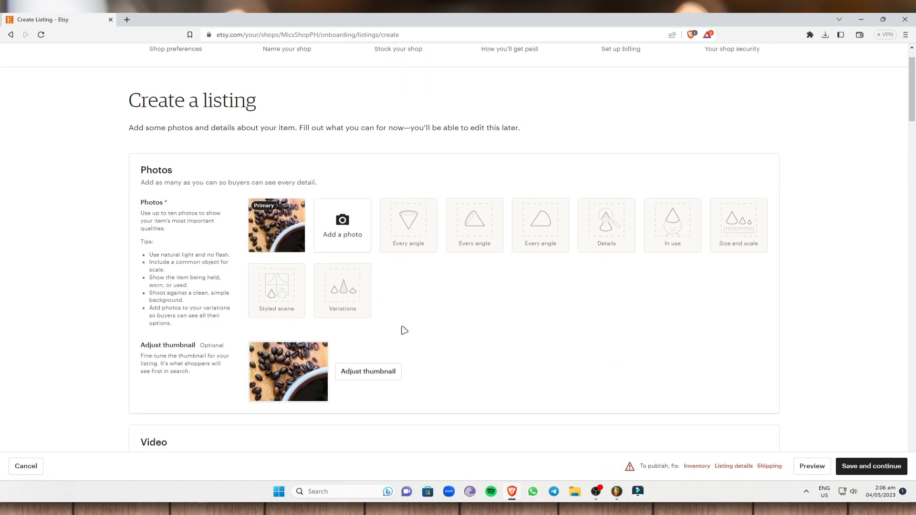
pyautogui.scroll(-3, 328, 247)
pyautogui.scroll(1, 311, 191)
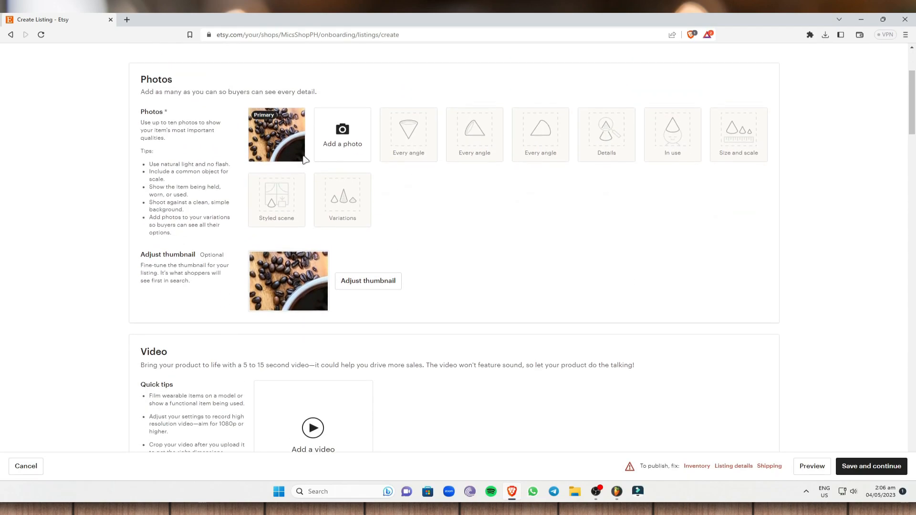
pyautogui.scroll(-3, 272, 321)
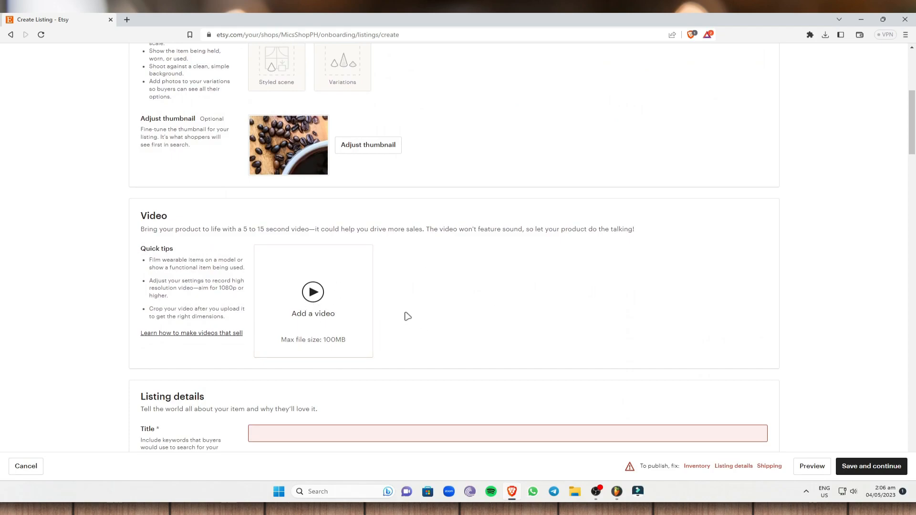
pyautogui.scroll(-5, 408, 316)
pyautogui.click(298, 210)
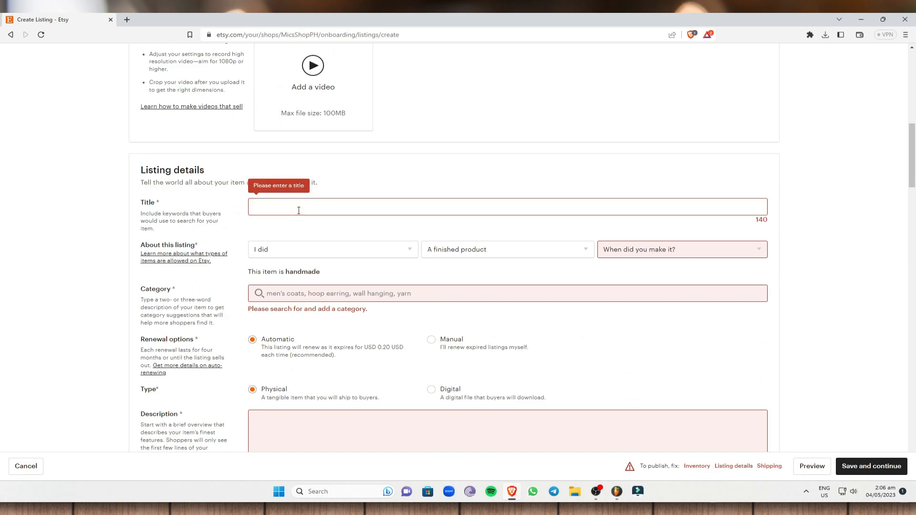
pyautogui.write('Coffee Beans')
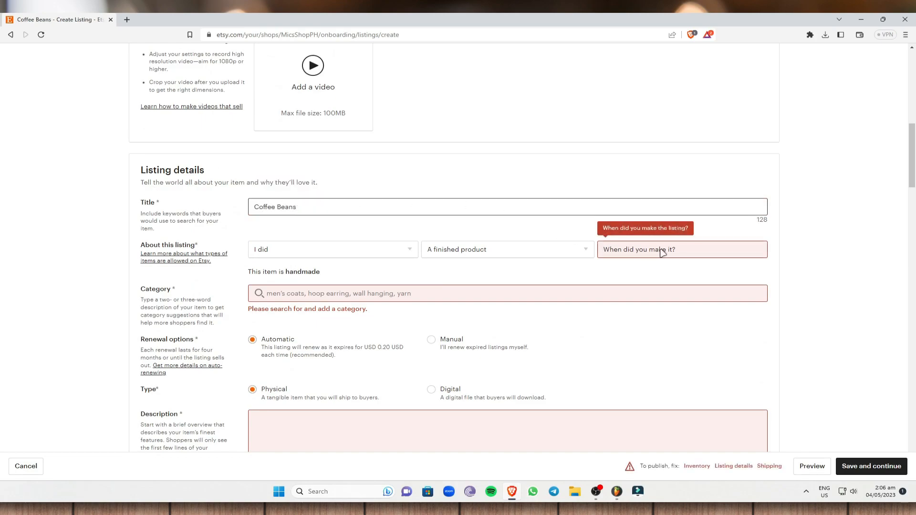
pyautogui.click(662, 252)
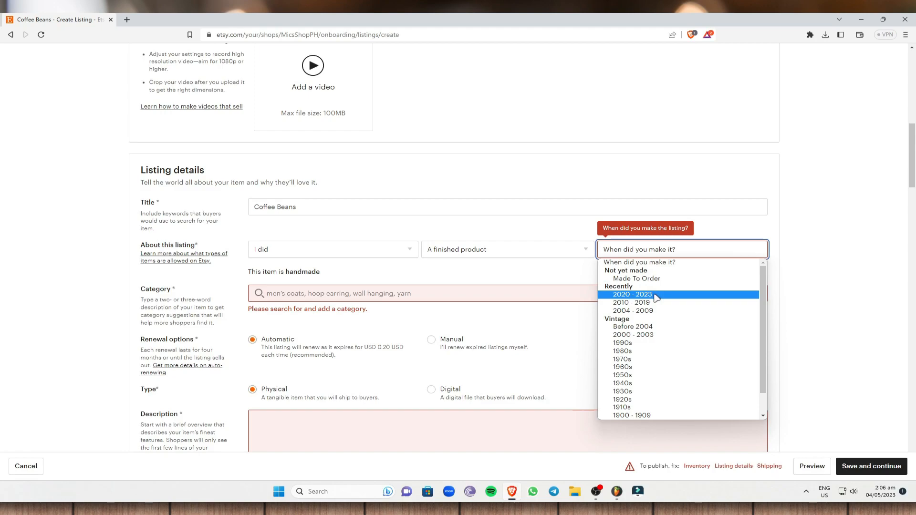
pyautogui.click(656, 295)
# Search for 'Coffee' and set it as the listing category.
pyautogui.click(351, 293)
pyautogui.write('Coffee')
pyautogui.scroll(-1, 429, 311)
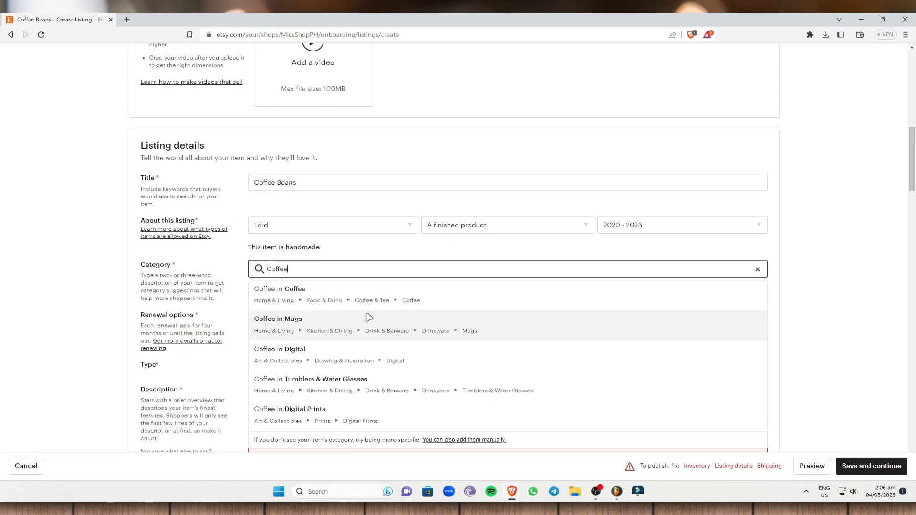
pyautogui.click(362, 273)
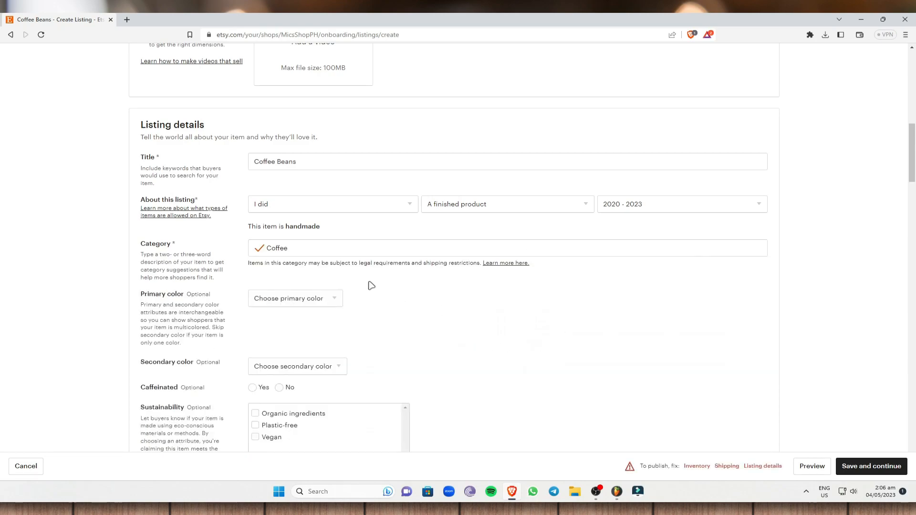
pyautogui.scroll(13, 385, 281)
pyautogui.scroll(-4, 348, 316)
pyautogui.scroll(1, 334, 317)
pyautogui.scroll(-4, 321, 321)
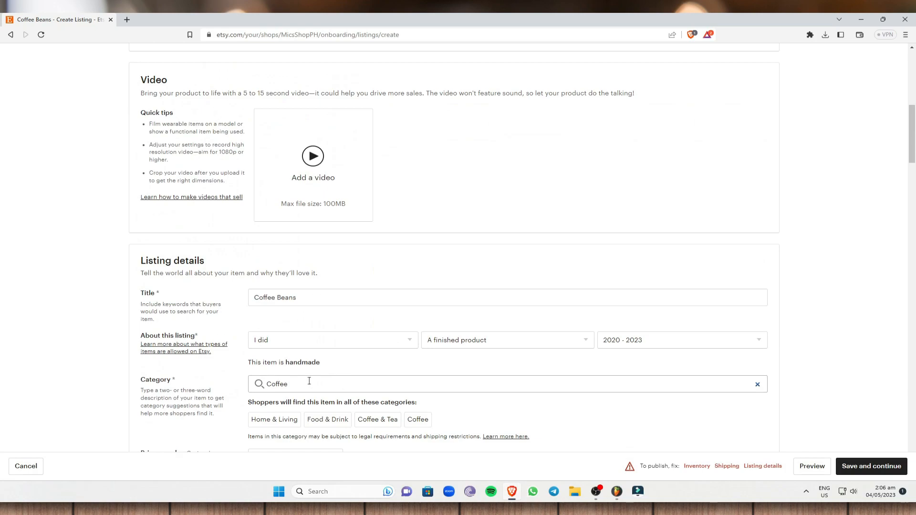
pyautogui.scroll(-2, 327, 379)
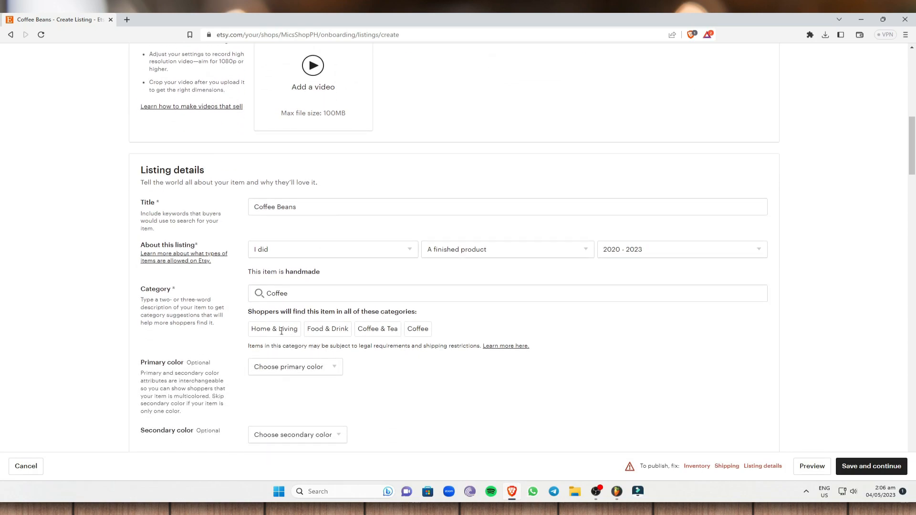
pyautogui.scroll(-3, 367, 334)
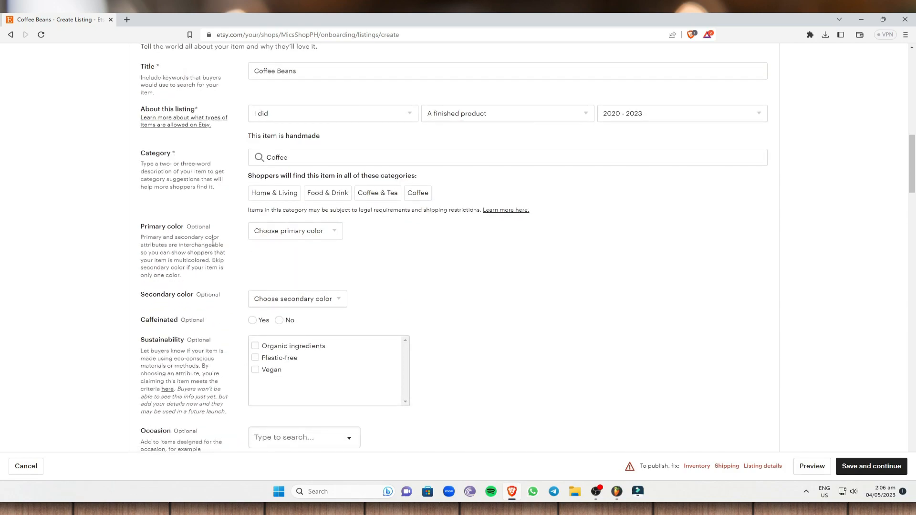
# Set the primary colour to Brown and the secondary colour to Black.
pyautogui.click(324, 231)
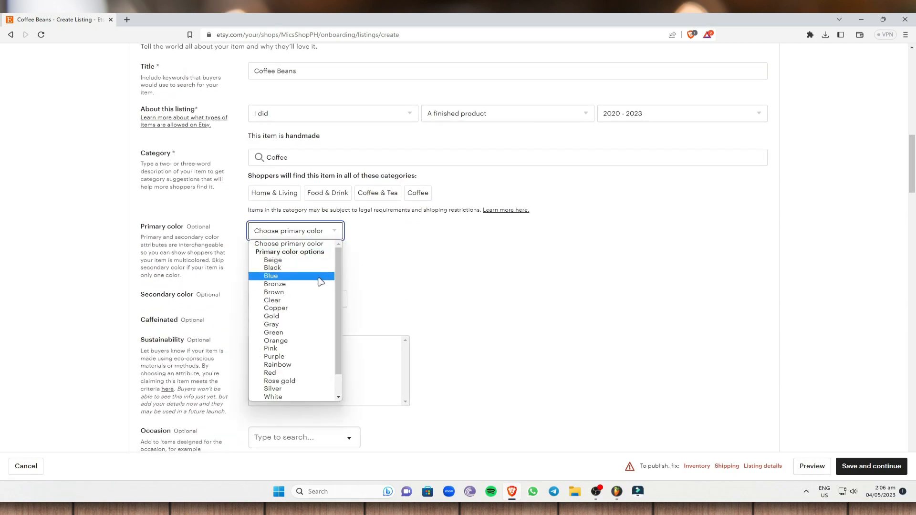
pyautogui.click(274, 292)
pyautogui.click(297, 300)
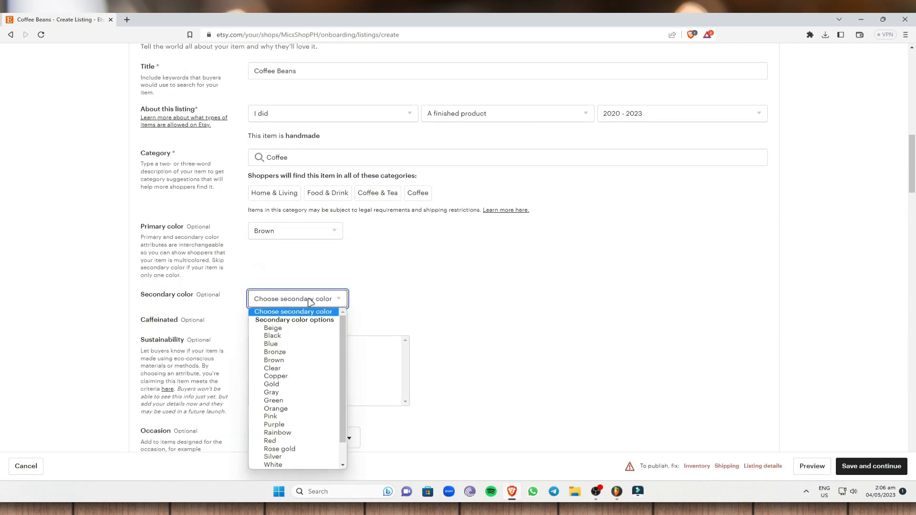
pyautogui.click(273, 337)
# Mark the coffee Caffeinated Yes and tag it Organic ingredients, leaving Occasion unset.
pyautogui.scroll(13, 344, 264)
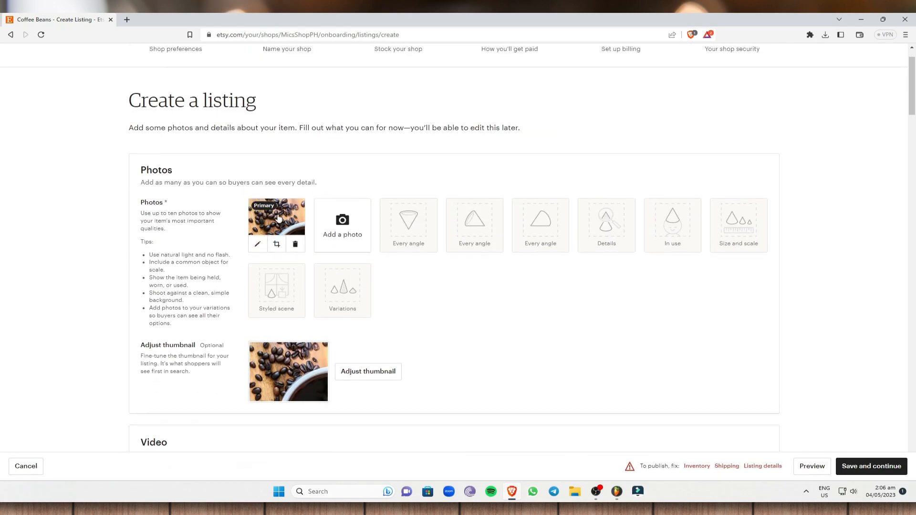
pyautogui.scroll(-10, 284, 267)
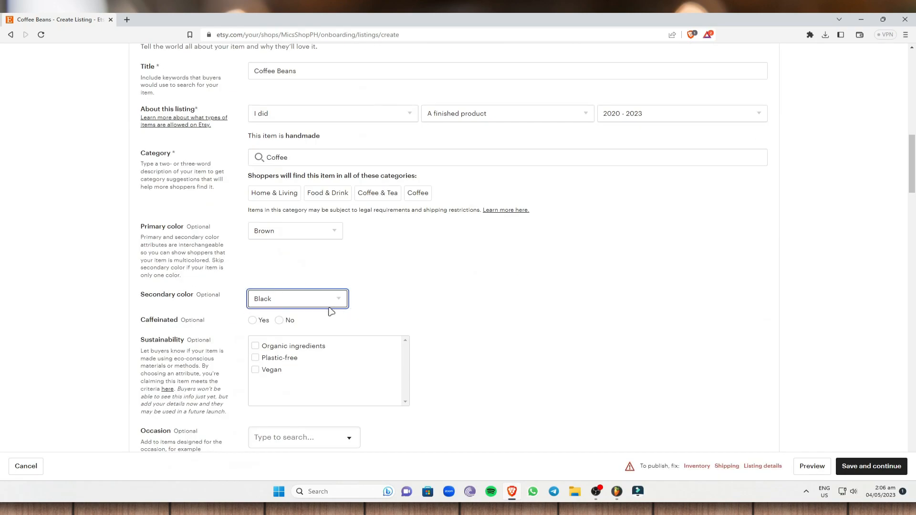
pyautogui.click(259, 321)
pyautogui.scroll(-1, 430, 303)
pyautogui.click(256, 301)
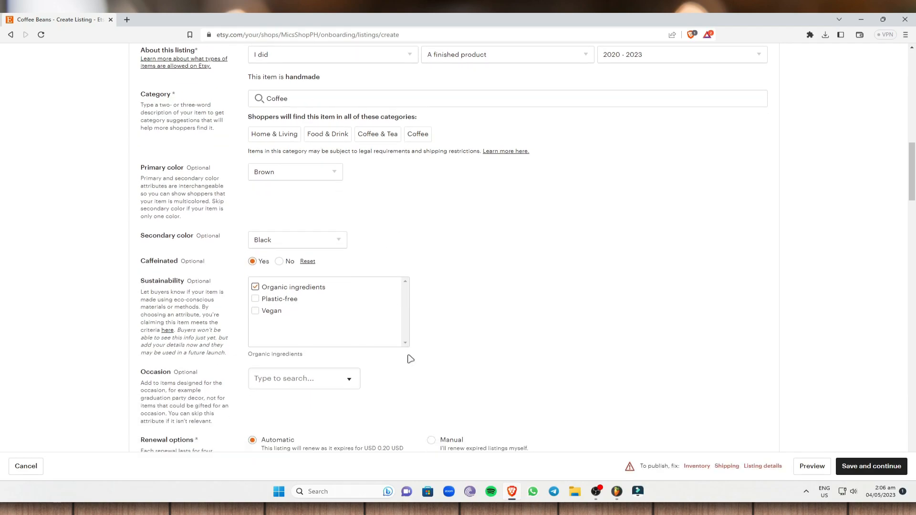
pyautogui.scroll(-4, 262, 305)
pyautogui.click(339, 212)
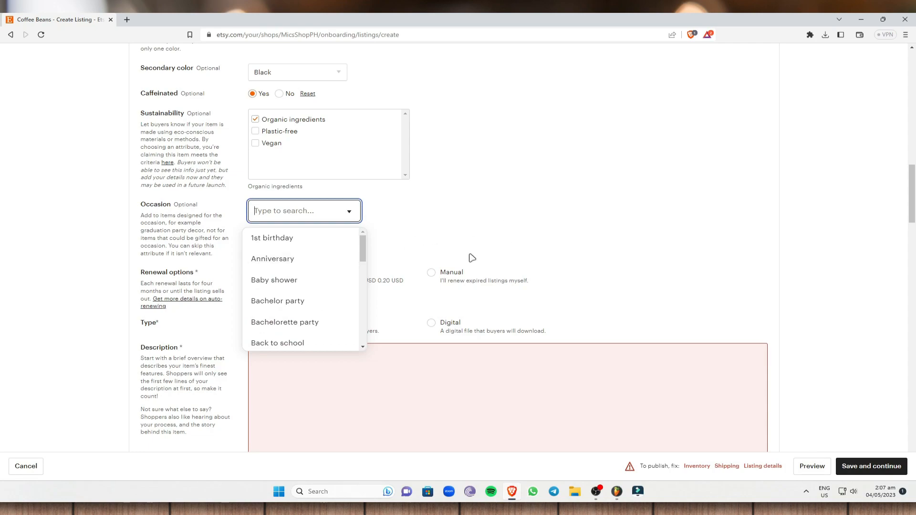
pyautogui.click(472, 258)
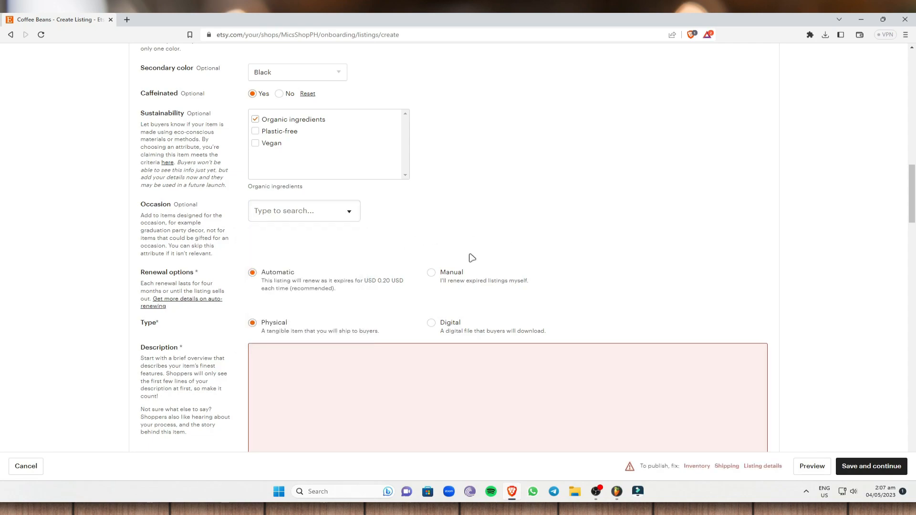
pyautogui.scroll(-5, 419, 296)
# Write 'Coffee beans' as the listing description.
pyautogui.scroll(2, 388, 253)
pyautogui.click(323, 242)
pyautogui.write('Coffee')
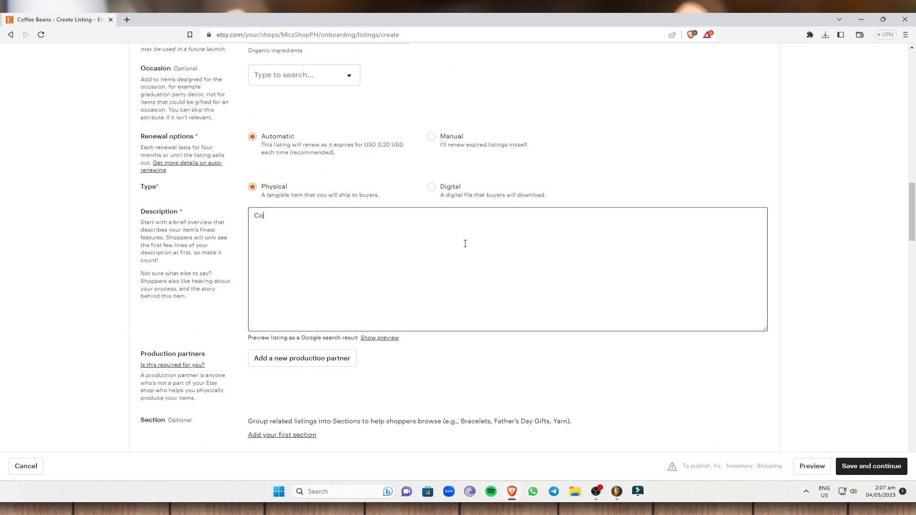
pyautogui.press('BackSpace')
pyautogui.write('e beans')
pyautogui.scroll(-5, 465, 243)
# Set the listing price to PHP 12.00.
pyautogui.click(323, 364)
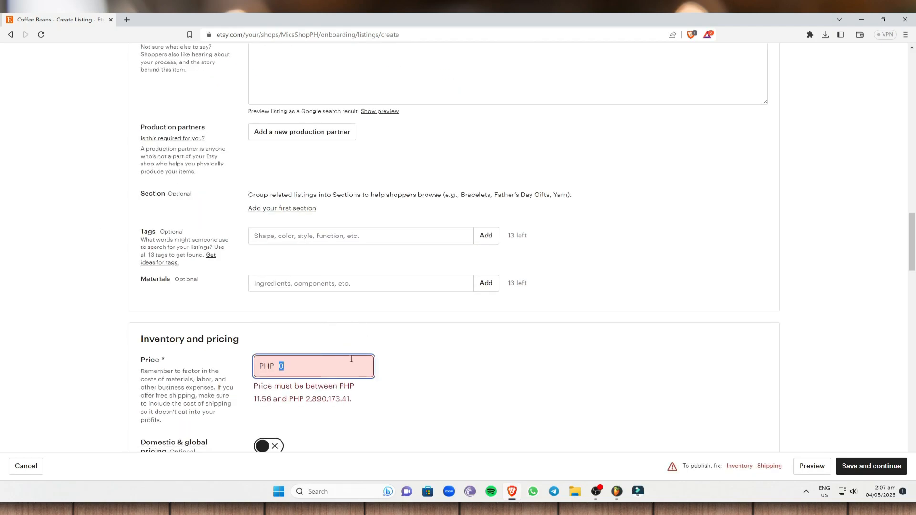
pyautogui.scroll(-1, 317, 320)
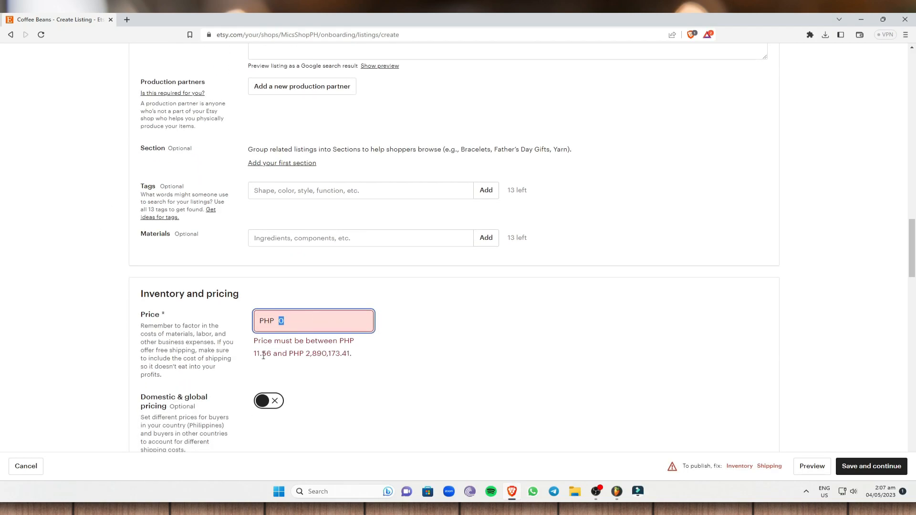
pyautogui.moveTo(305, 355); pyautogui.dragTo(362, 358)
pyautogui.click(319, 320)
pyautogui.write('12')
pyautogui.click(477, 319)
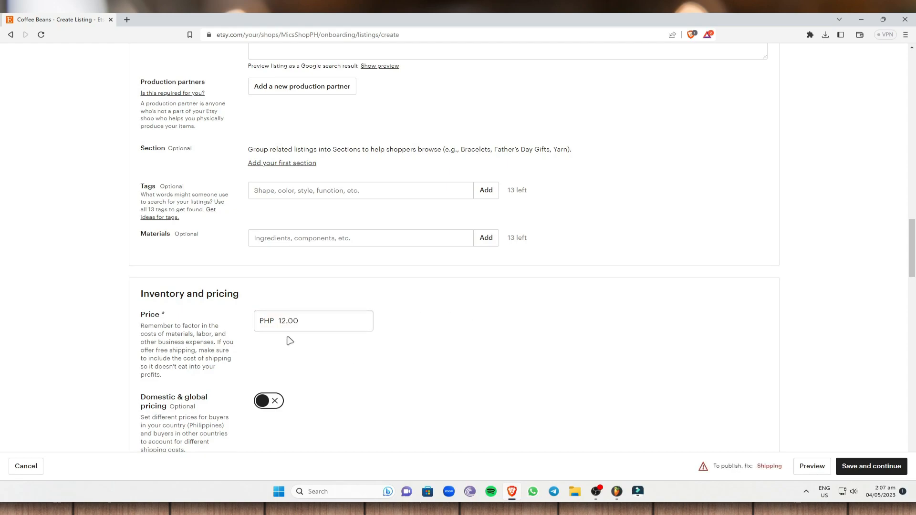
pyautogui.scroll(-2, 295, 329)
# Enter the origin postal code and set processing time to 1 business day.
pyautogui.scroll(-10, 301, 316)
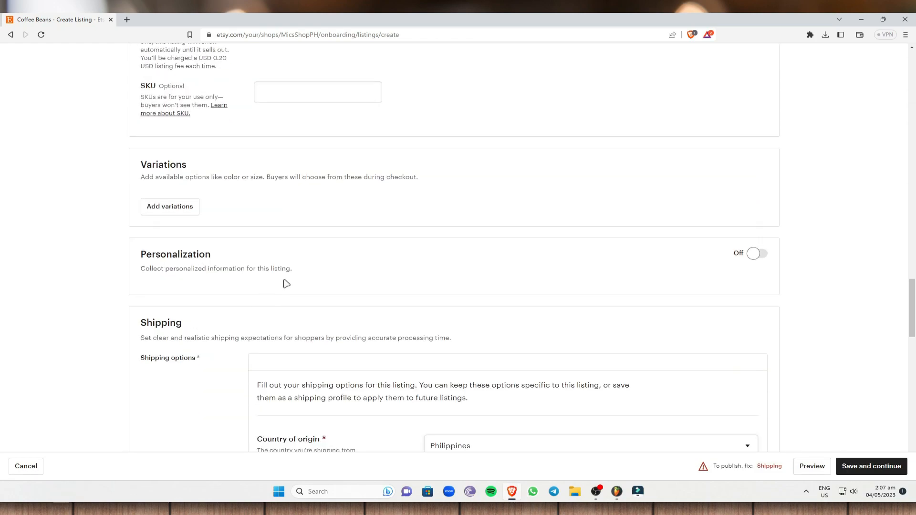
pyautogui.scroll(-1, 468, 296)
pyautogui.click(466, 260)
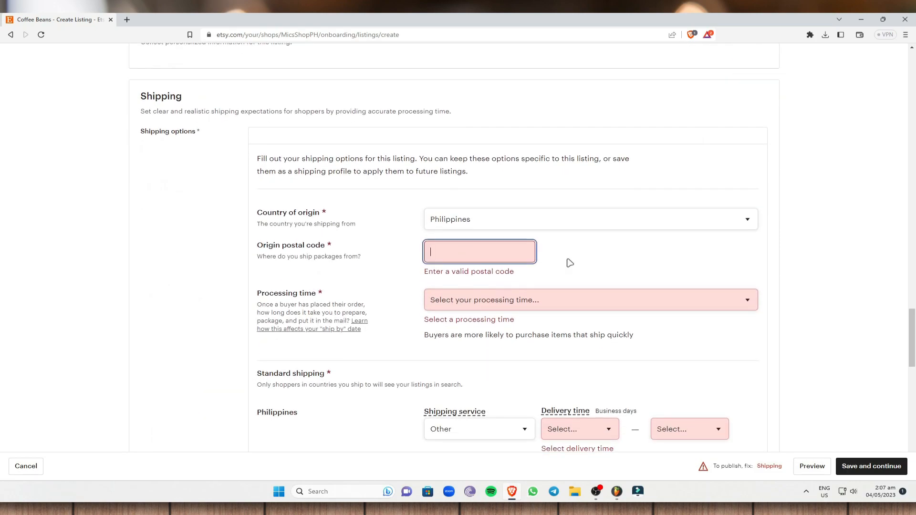
pyautogui.write('6045')
pyautogui.click(544, 286)
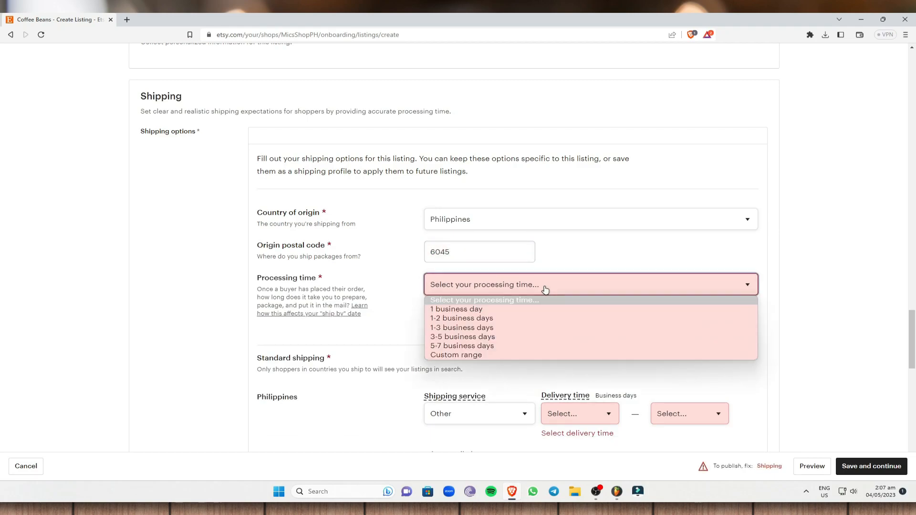
pyautogui.click(482, 310)
# Set Philippines delivery time to 3–4 days.
pyautogui.scroll(-2, 565, 350)
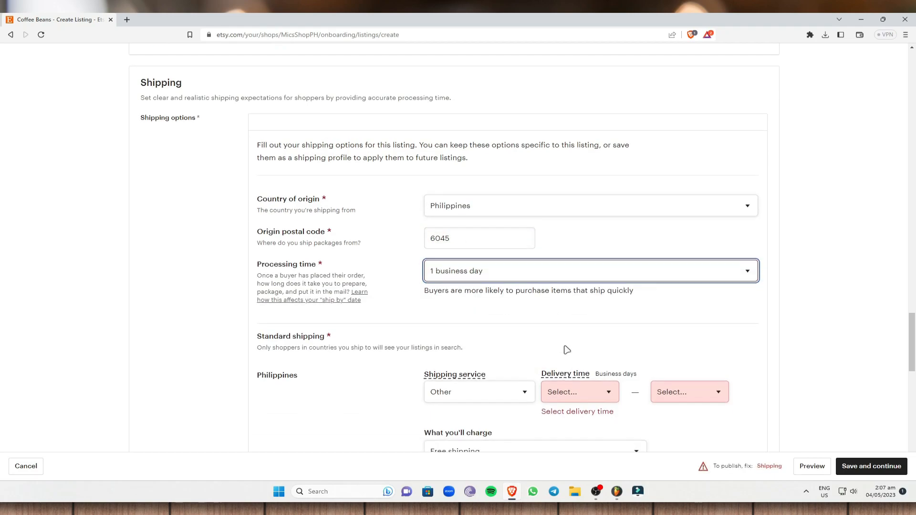
pyautogui.click(604, 316)
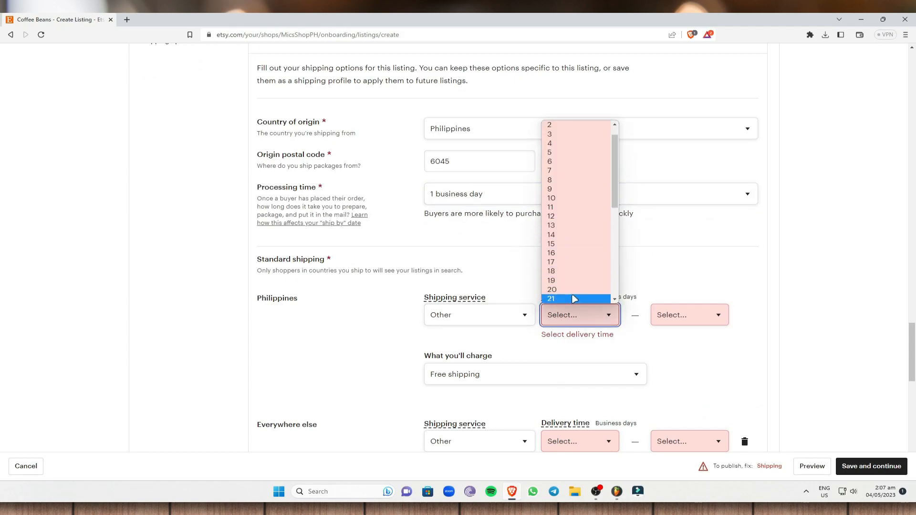
pyautogui.scroll(1, 579, 238)
pyautogui.click(563, 158)
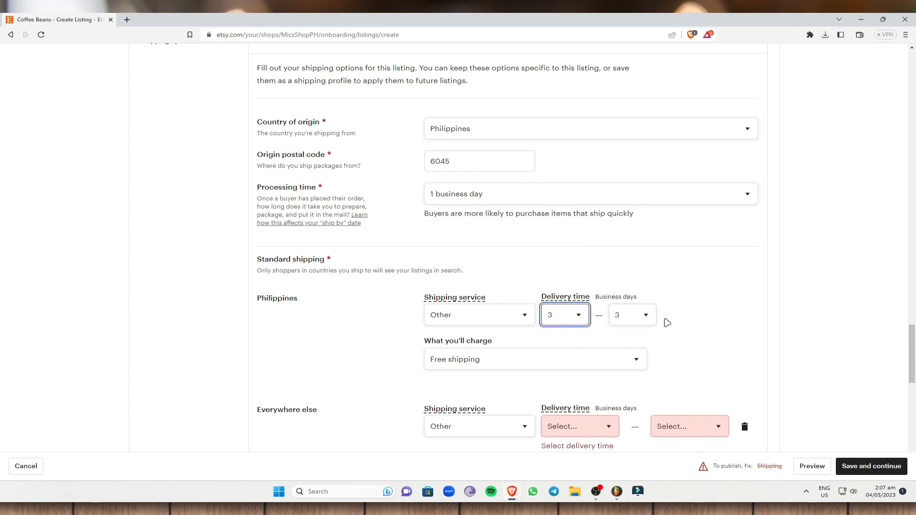
pyautogui.click(644, 316)
pyautogui.click(625, 149)
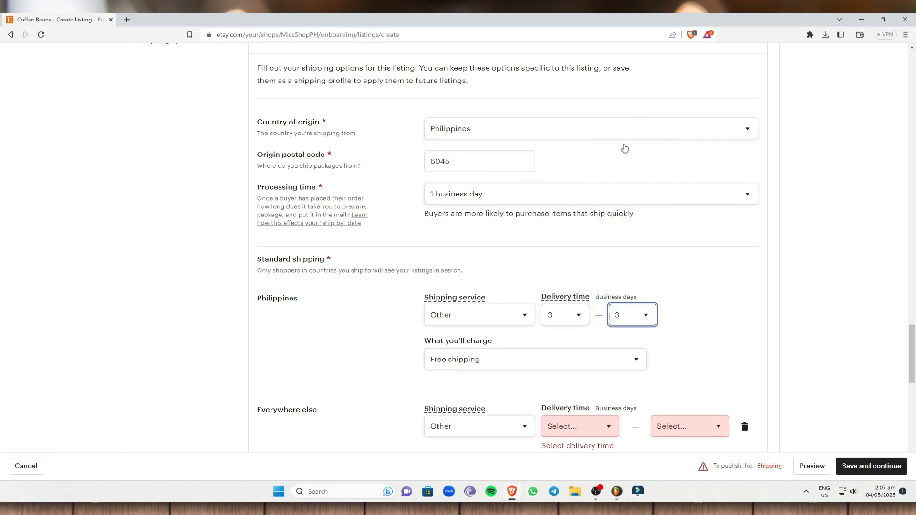
# Set Everywhere else delivery time to 1–3 days and review the shipping section.
pyautogui.scroll(-1, 514, 386)
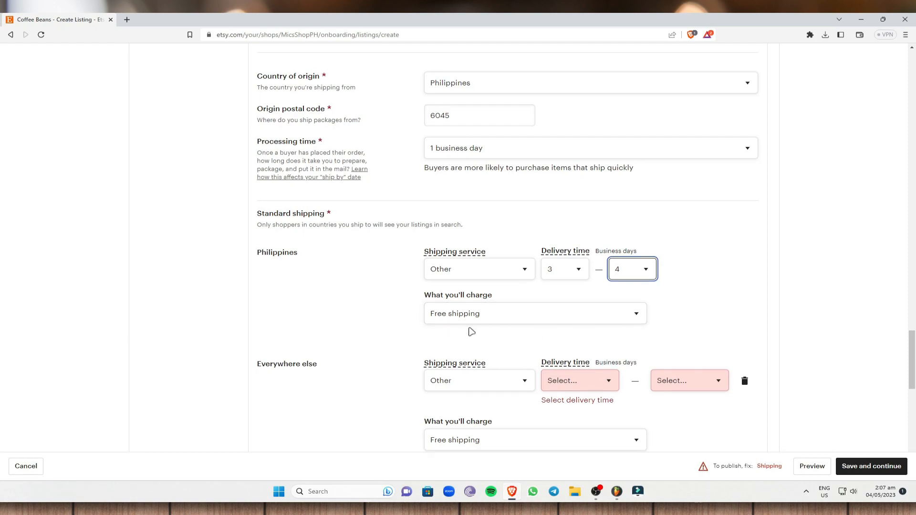
pyautogui.scroll(-3, 578, 278)
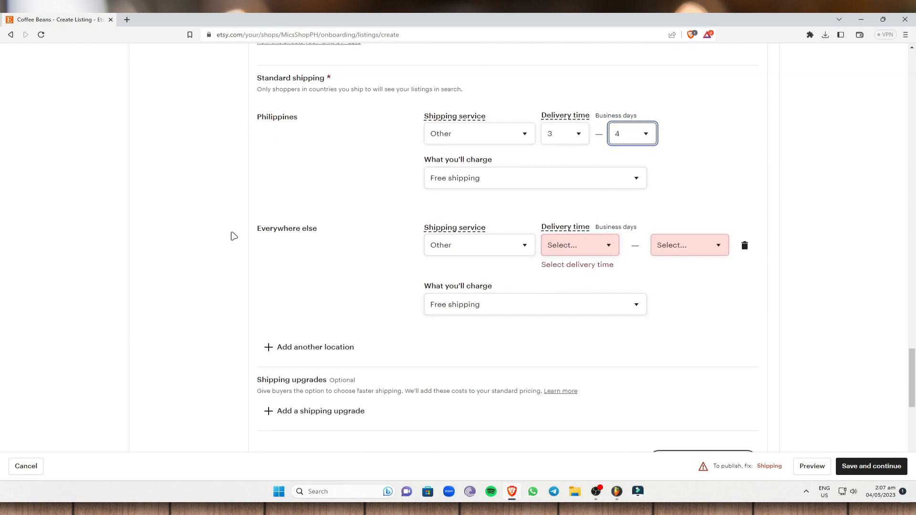
pyautogui.click(607, 248)
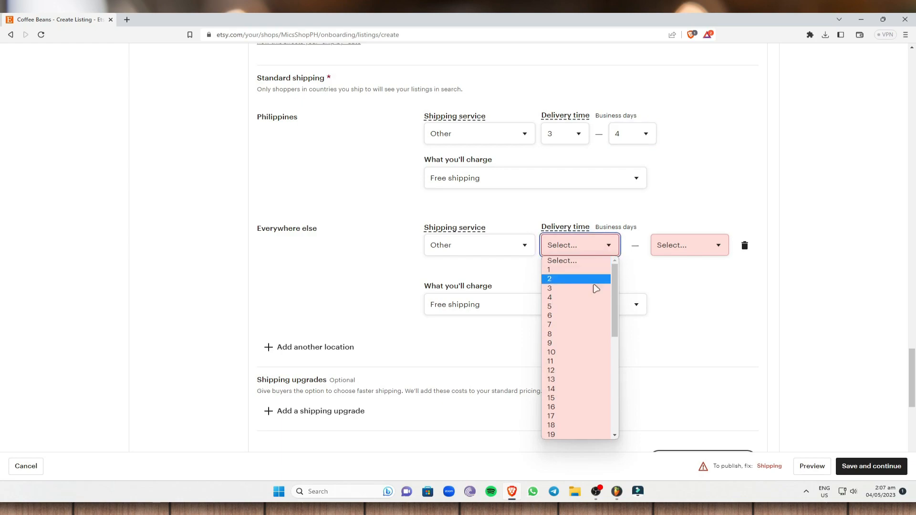
pyautogui.click(565, 272)
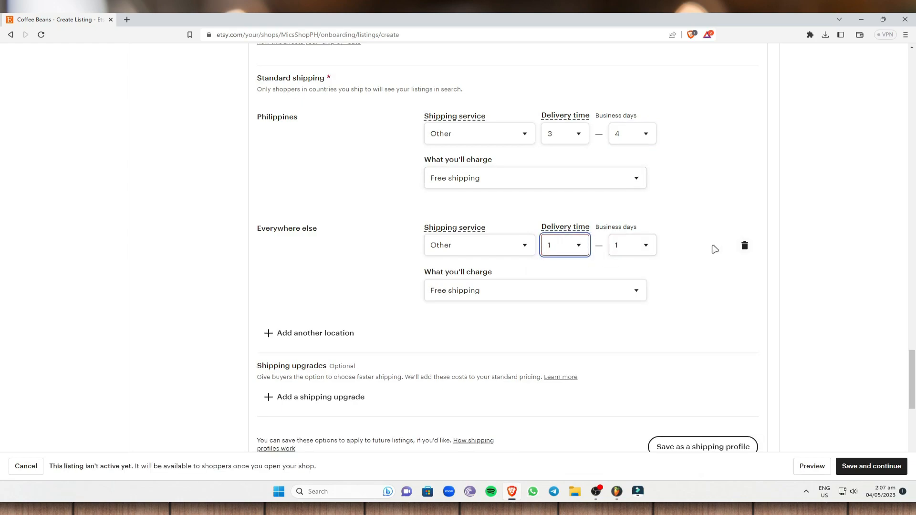
pyautogui.click(638, 251)
pyautogui.click(625, 287)
pyautogui.scroll(-1, 445, 288)
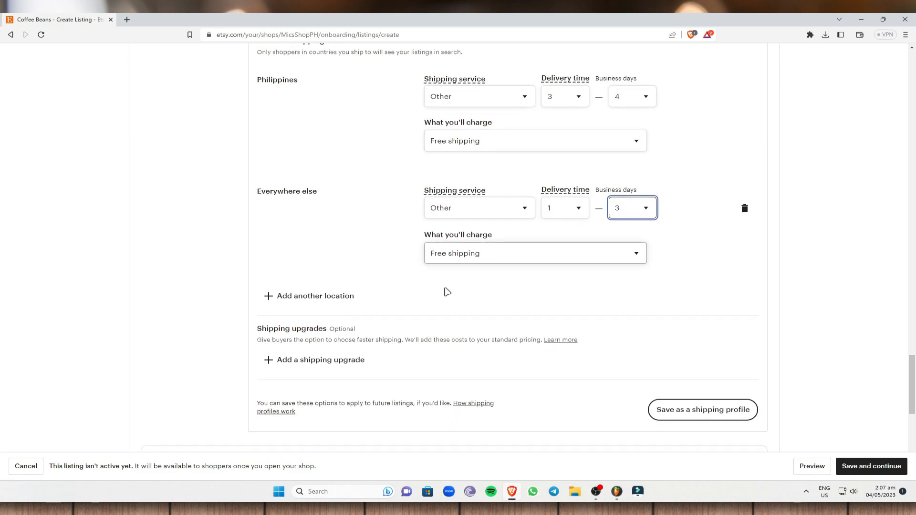
pyautogui.scroll(-4, 518, 233)
pyautogui.scroll(2, 509, 251)
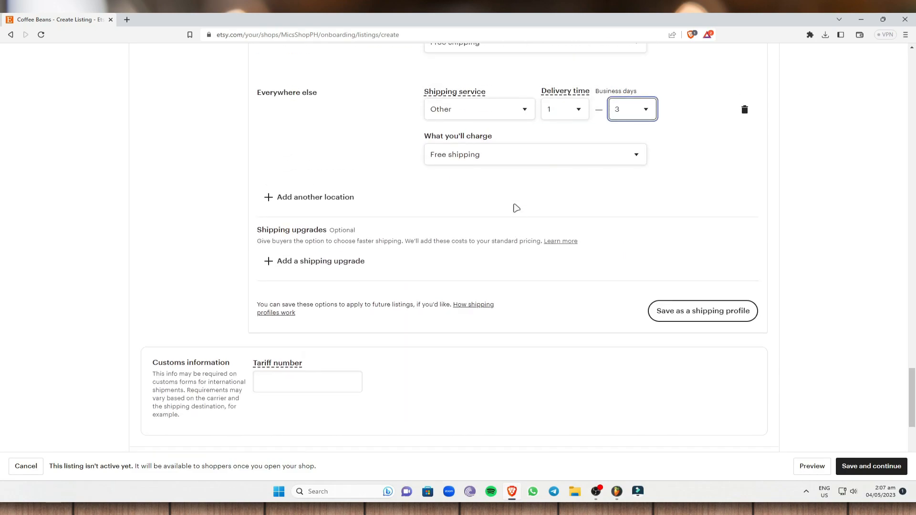
pyautogui.scroll(1, 832, 287)
pyautogui.scroll(20, 883, 145)
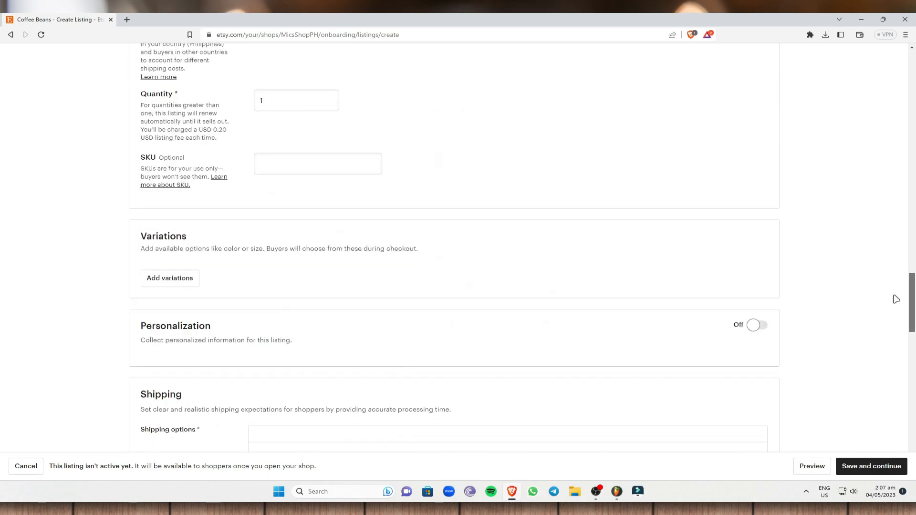
pyautogui.scroll(8, 883, 146)
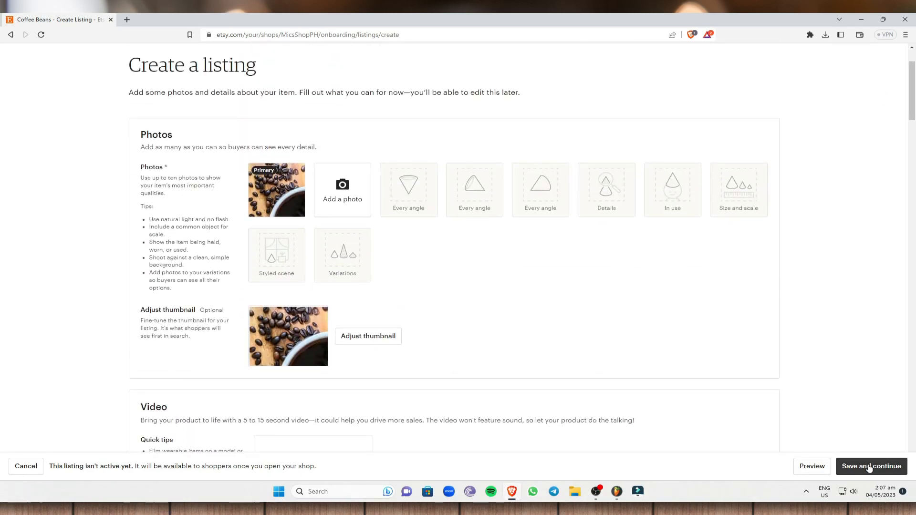
pyautogui.scroll(2, 356, 301)
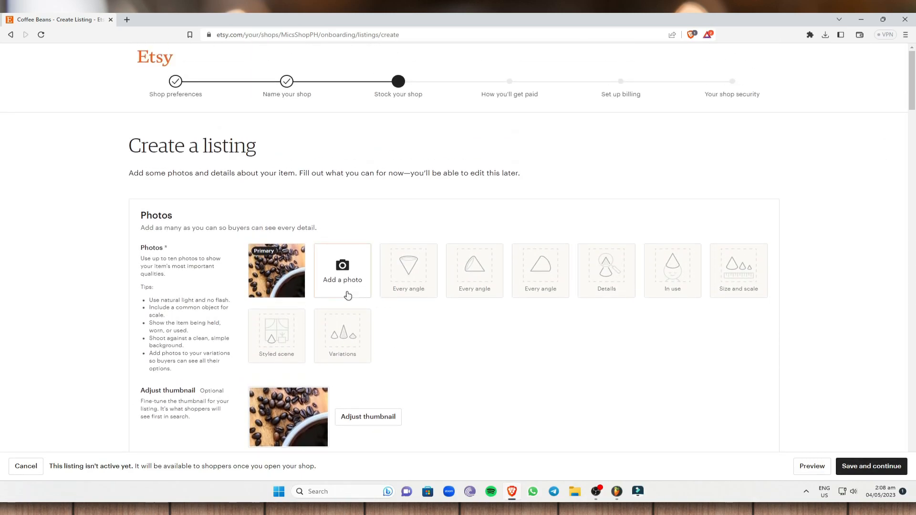
# Save the Coffee Beans listing and choose Do this later on the success page.
pyautogui.click(864, 475)
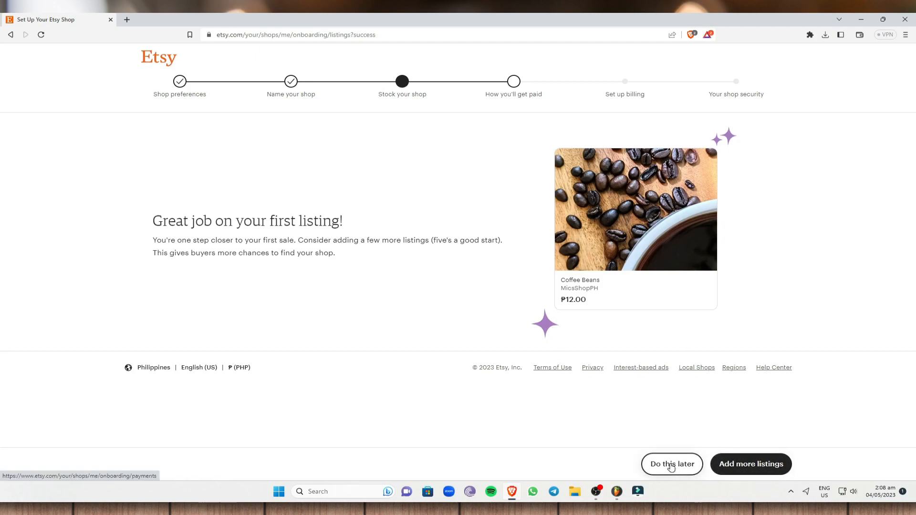
pyautogui.click(683, 468)
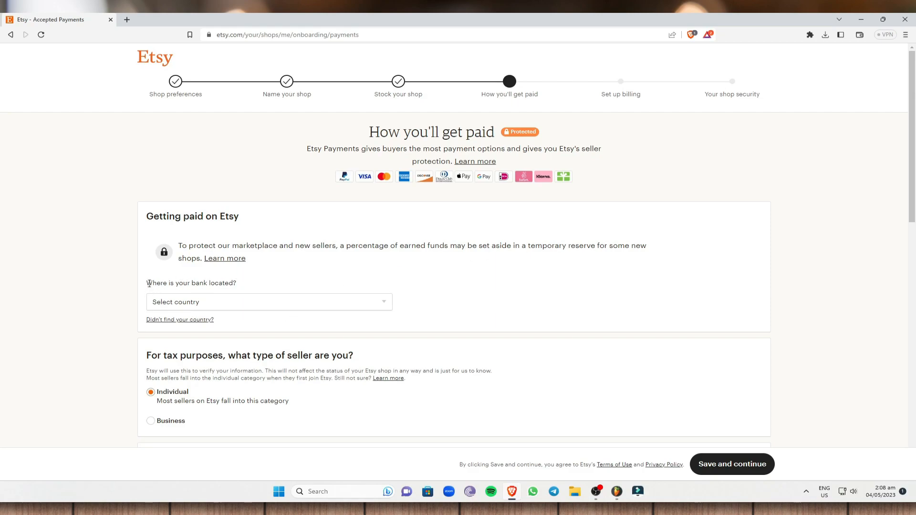
# Choose Philippines as the bank country for PHP deposits and select Business seller type.
pyautogui.moveTo(148, 283); pyautogui.dragTo(241, 284)
pyautogui.click(255, 302)
pyautogui.scroll(-5, 235, 353)
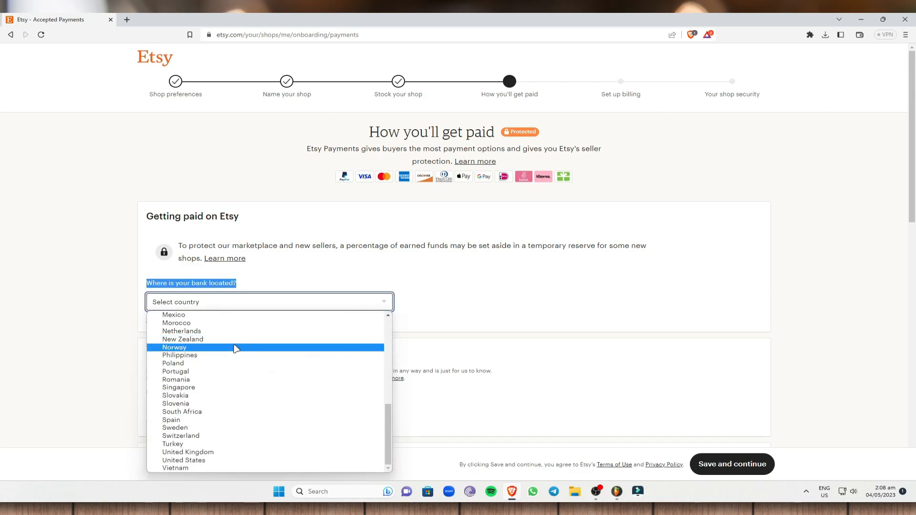
pyautogui.scroll(2, 241, 325)
pyautogui.press('p')
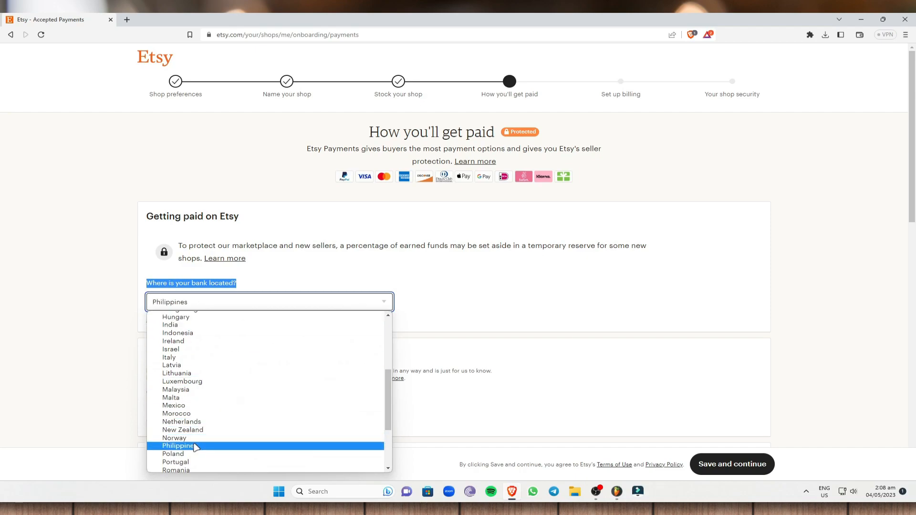
pyautogui.press('Return')
pyautogui.scroll(-1, 283, 328)
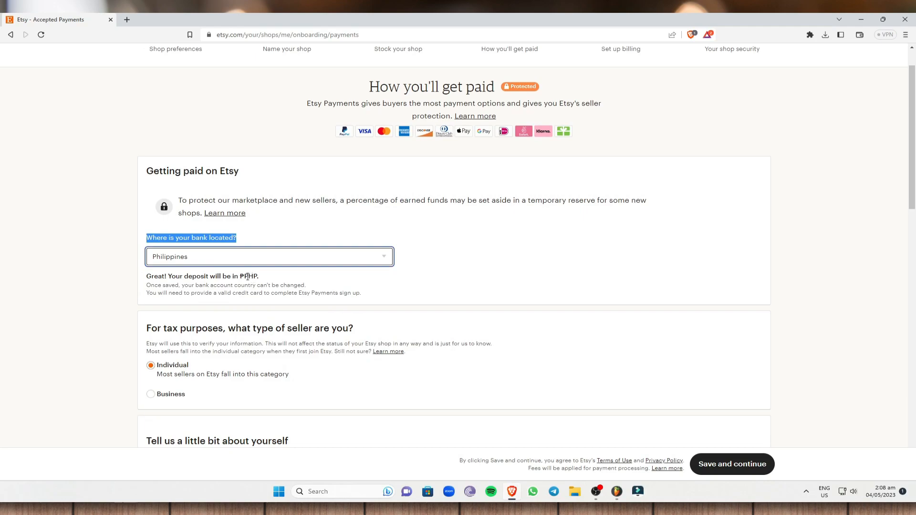
pyautogui.moveTo(245, 277); pyautogui.dragTo(268, 279)
pyautogui.click(275, 322)
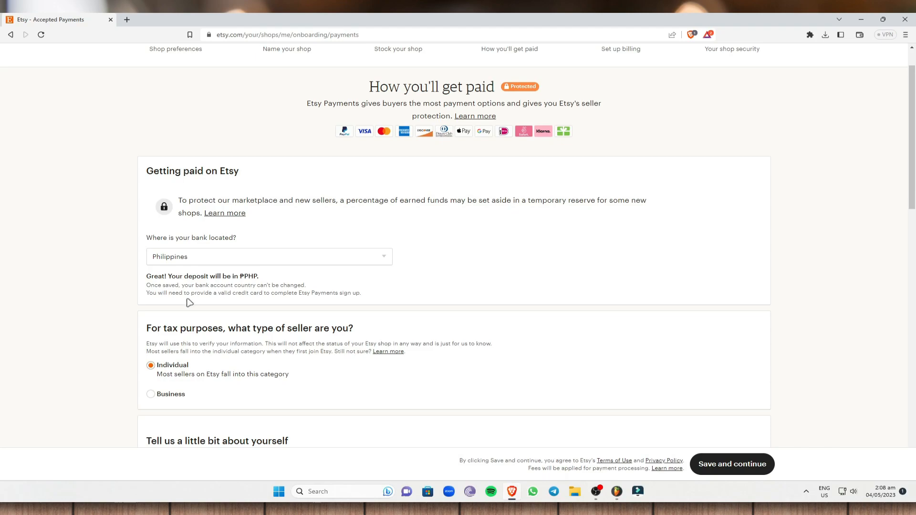
pyautogui.click(150, 395)
pyautogui.scroll(-2, 166, 371)
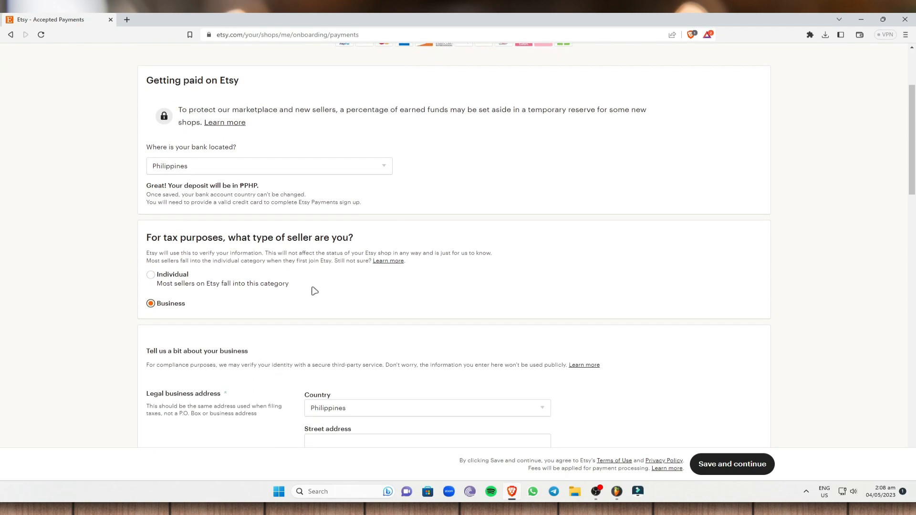
# Switch to Individual, set residence to Philippines, and enter placeholder first and last names.
pyautogui.click(150, 275)
pyautogui.scroll(-3, 313, 335)
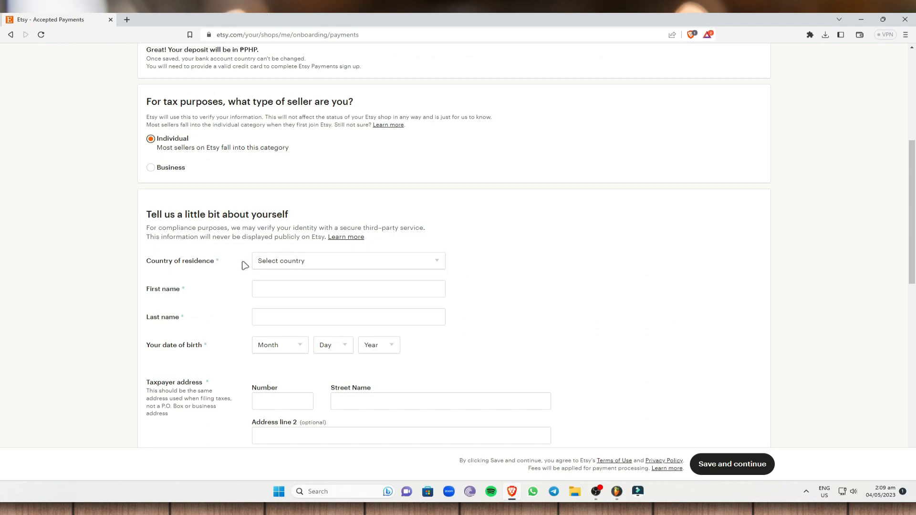
pyautogui.click(291, 260)
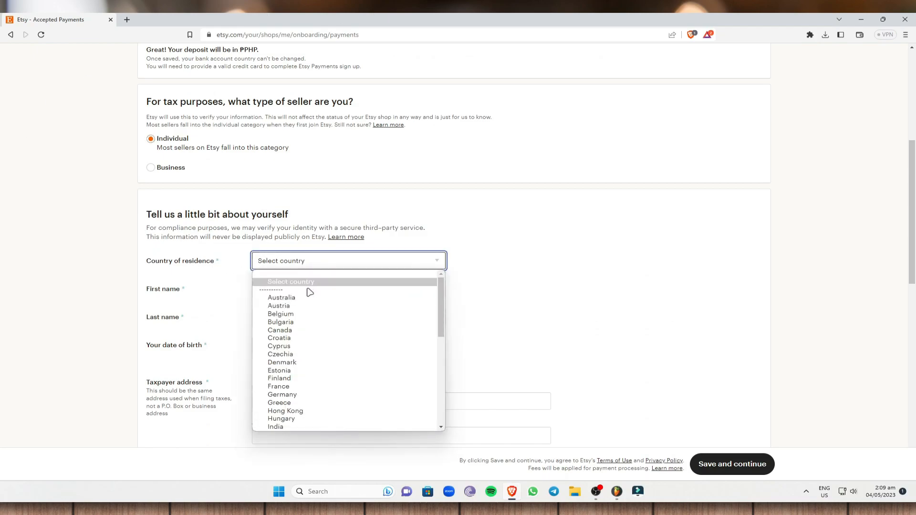
pyautogui.write('ppines')
pyautogui.click(308, 427)
pyautogui.click(291, 289)
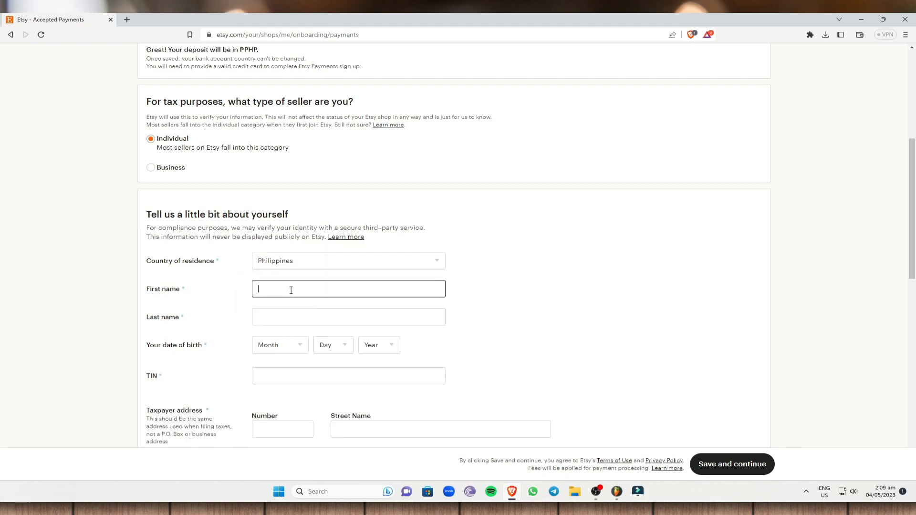
pyautogui.write('First')
pyautogui.click(290, 317)
pyautogui.write('Last')
pyautogui.click(288, 345)
pyautogui.click(277, 373)
pyautogui.click(324, 345)
pyautogui.click(338, 301)
pyautogui.click(379, 344)
pyautogui.scroll(-10, 382, 296)
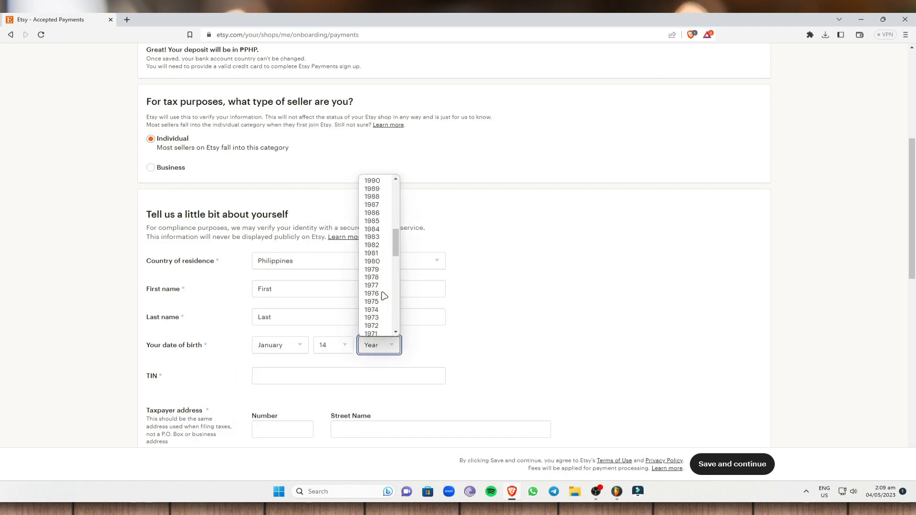
pyautogui.click(380, 281)
pyautogui.scroll(-2, 286, 388)
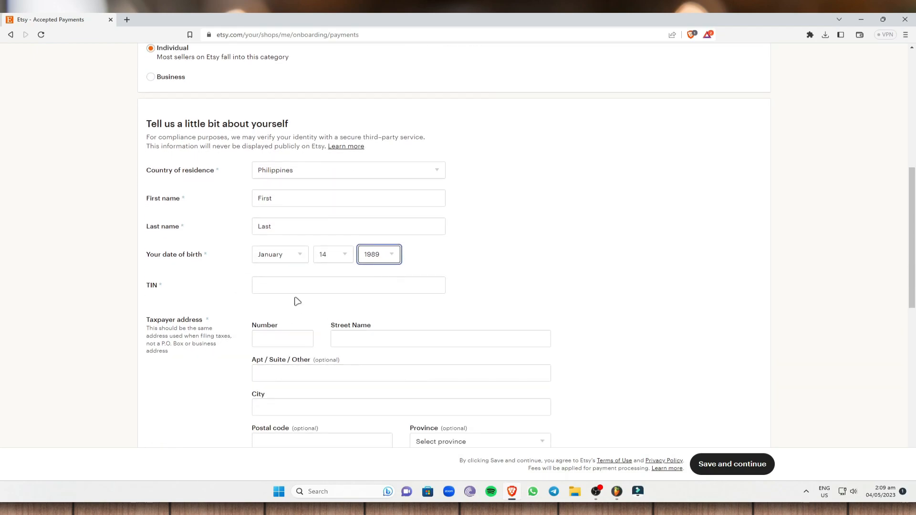
pyautogui.click(173, 291)
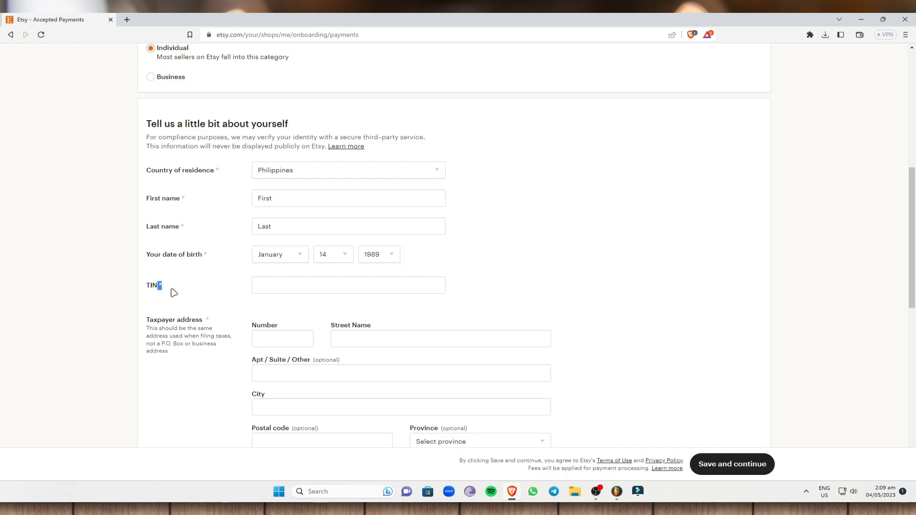
# Scroll down to review the bank fields, including the SWIFT BIC label.
pyautogui.scroll(-3, 190, 323)
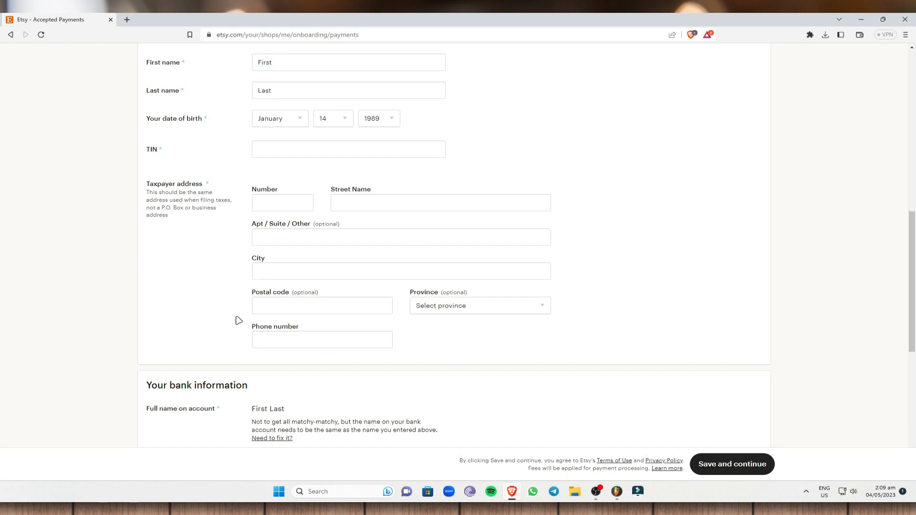
pyautogui.scroll(-1, 210, 294)
pyautogui.scroll(-6, 210, 295)
pyautogui.scroll(1, 232, 223)
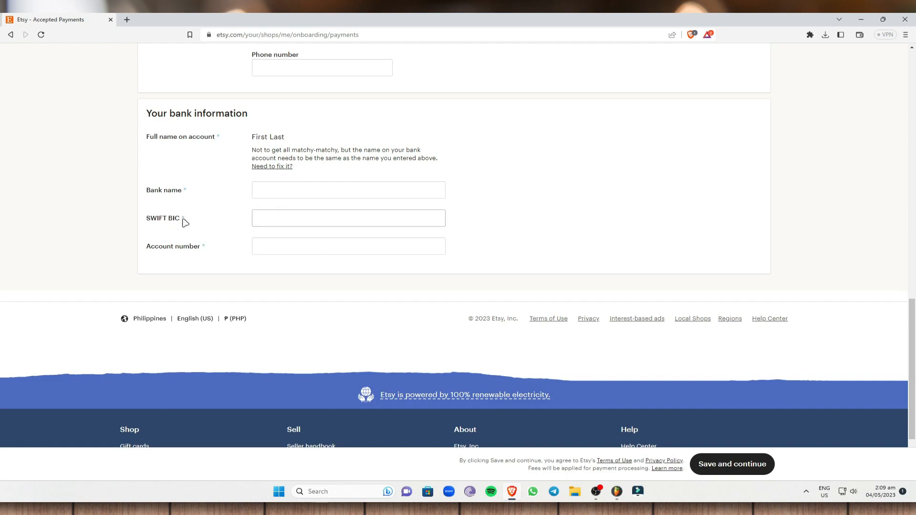
pyautogui.moveTo(188, 220); pyautogui.dragTo(148, 224)
pyautogui.click(213, 224)
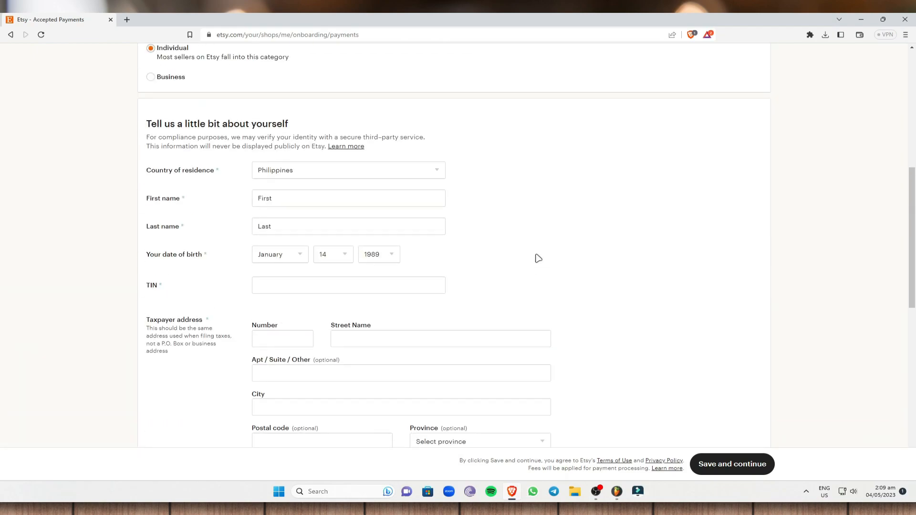
pyautogui.scroll(8, 536, 258)
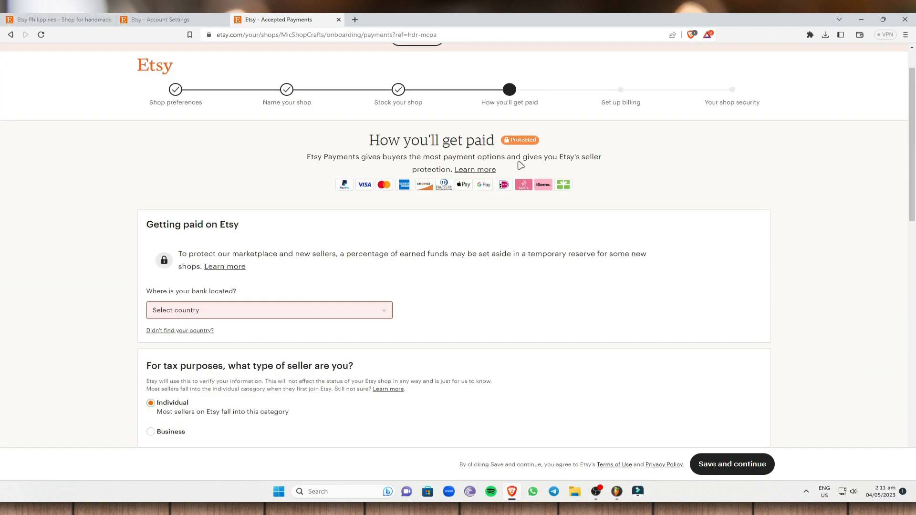
pyautogui.scroll(-10, 272, 281)
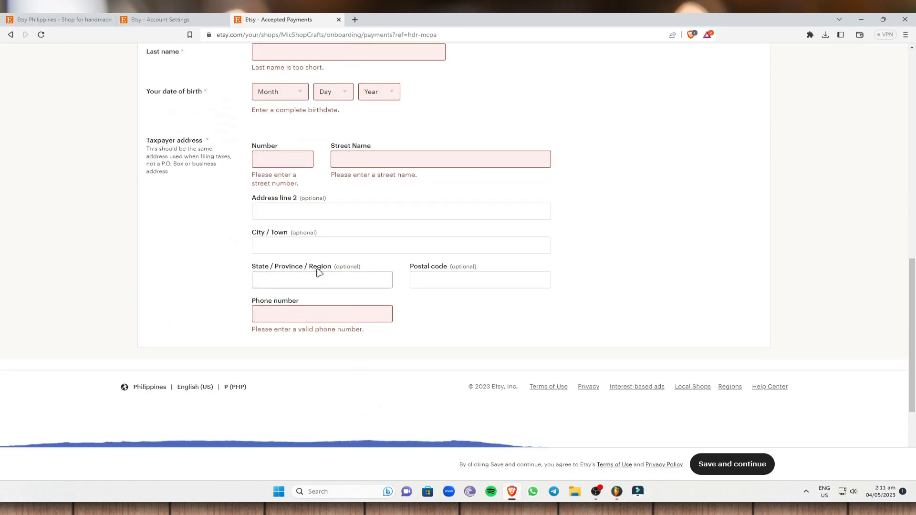
pyautogui.scroll(11, 506, 286)
pyautogui.scroll(-5, 221, 276)
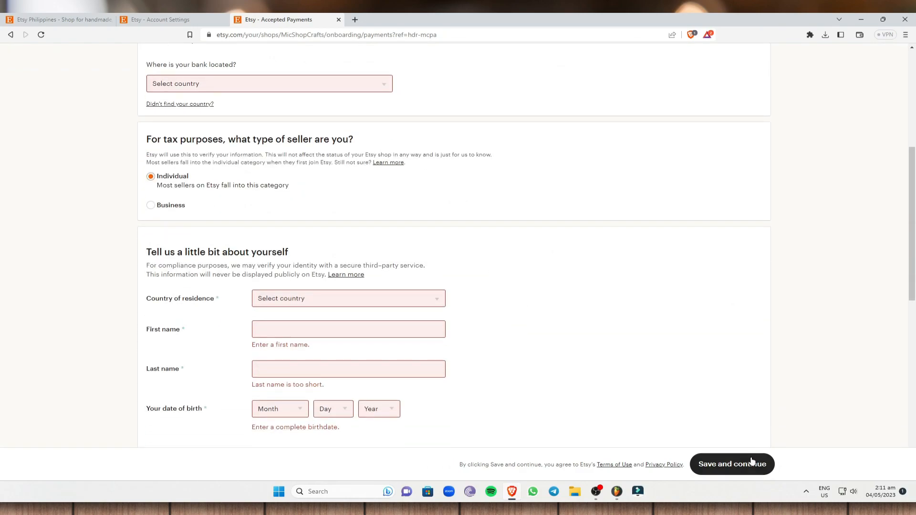
pyautogui.scroll(-6, 374, 333)
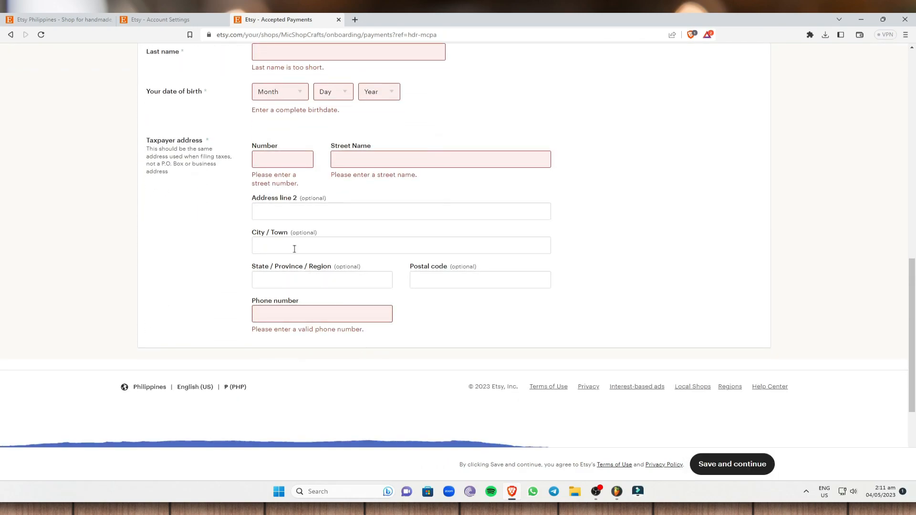
pyautogui.scroll(13, 350, 342)
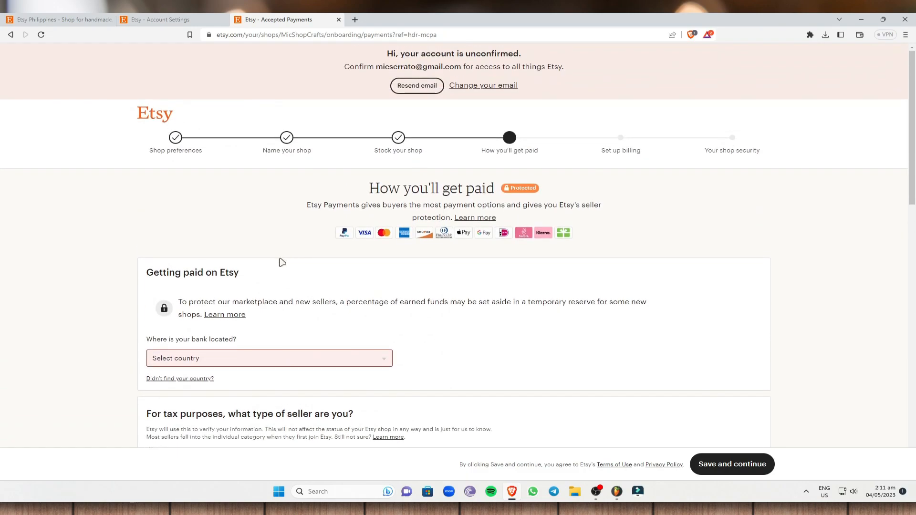
pyautogui.scroll(-3, 286, 257)
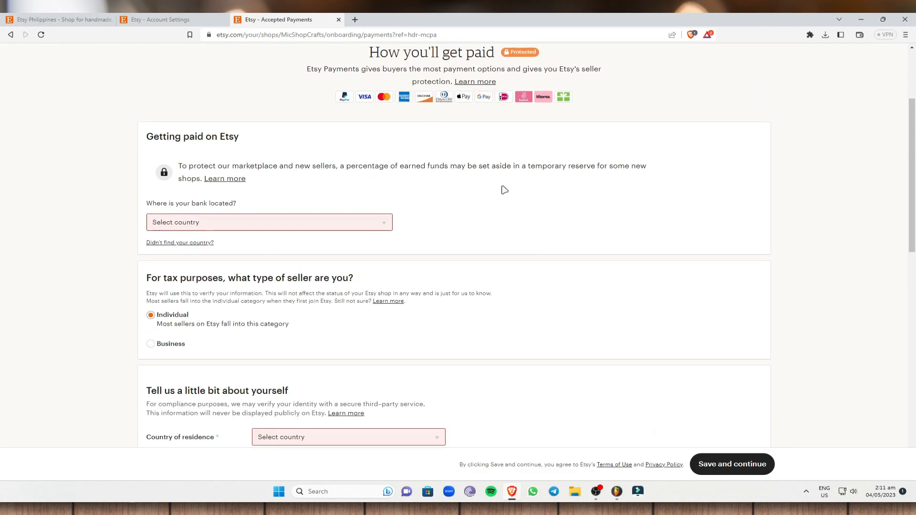
pyautogui.scroll(3, 478, 196)
pyautogui.scroll(-6, 262, 352)
pyautogui.scroll(6, 264, 300)
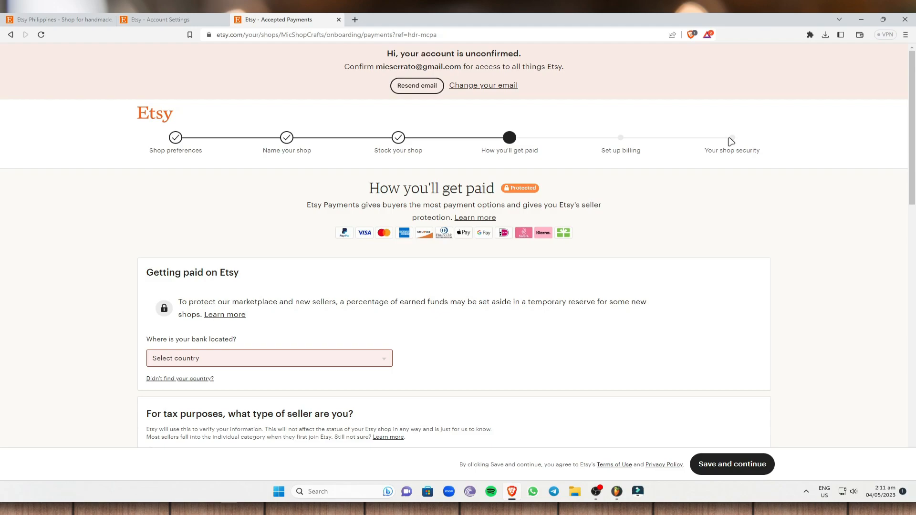
pyautogui.scroll(-13, 509, 248)
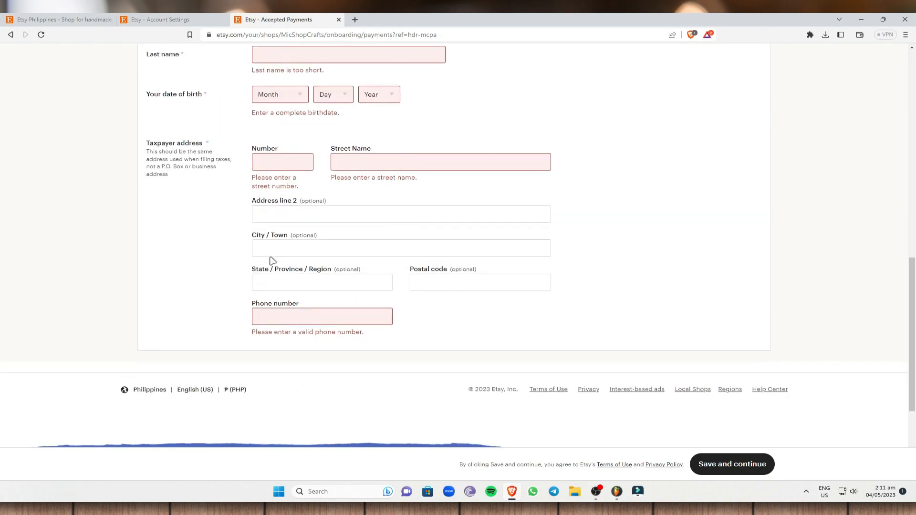
pyautogui.scroll(9, 669, 247)
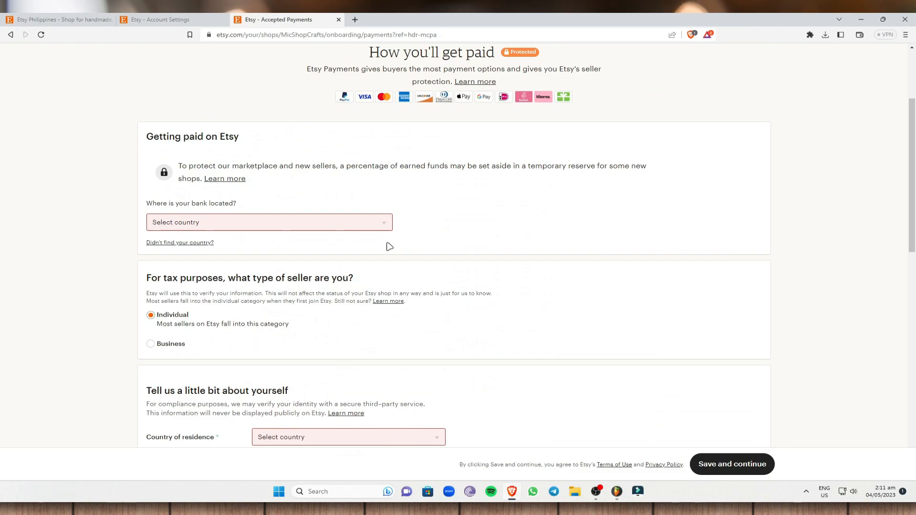
pyautogui.scroll(3, 458, 180)
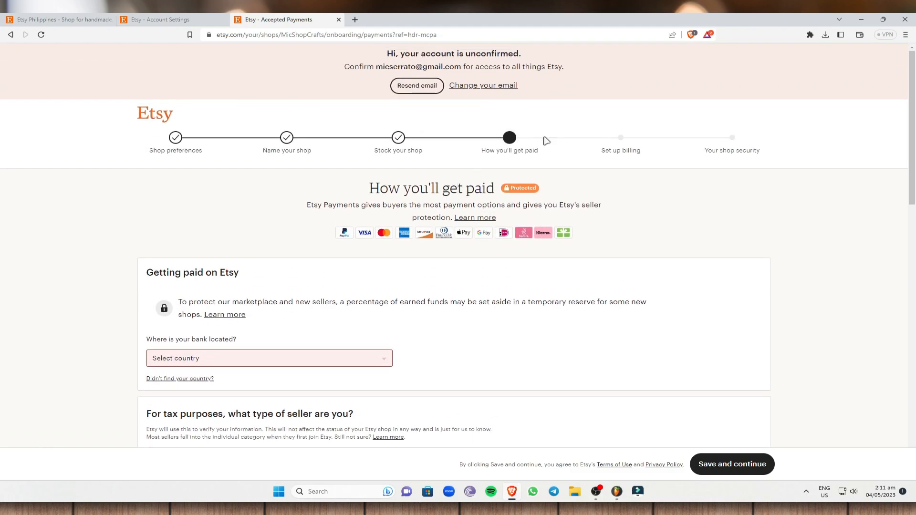
pyautogui.scroll(-6, 475, 143)
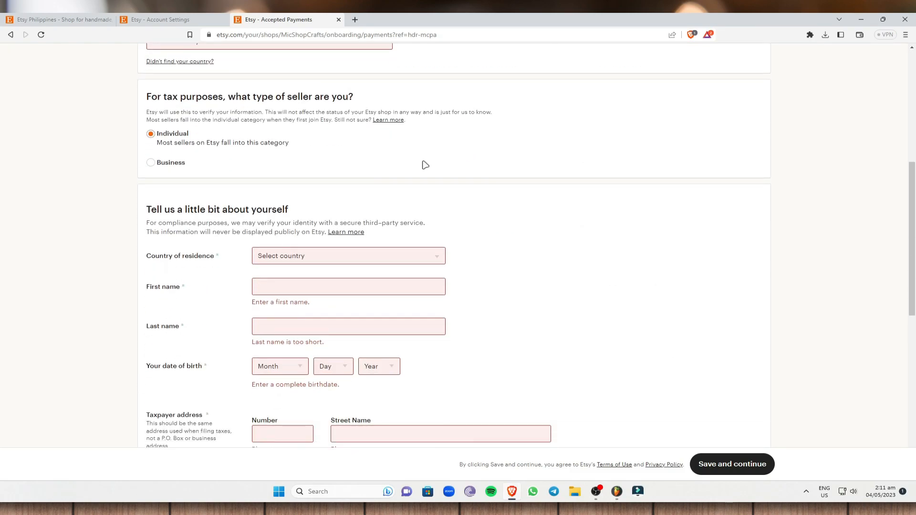
pyautogui.scroll(3, 334, 171)
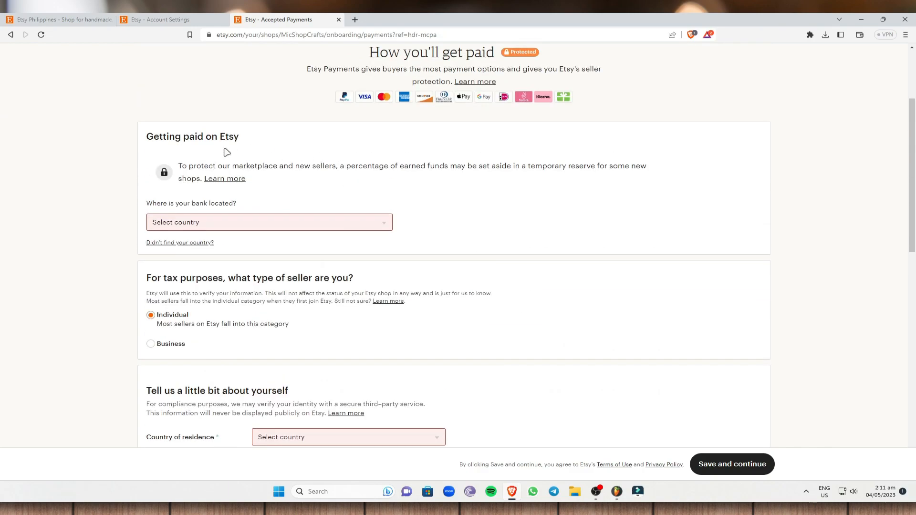
pyautogui.scroll(2, 244, 136)
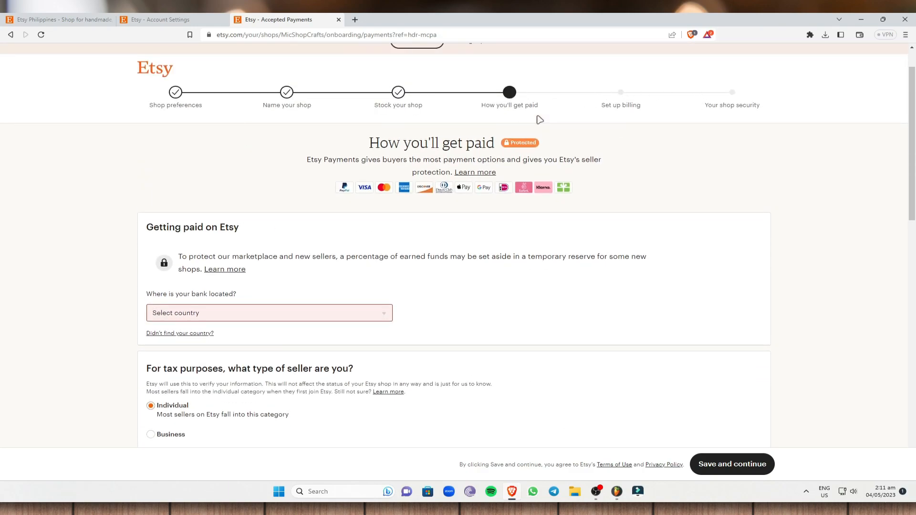
pyautogui.scroll(-5, 198, 276)
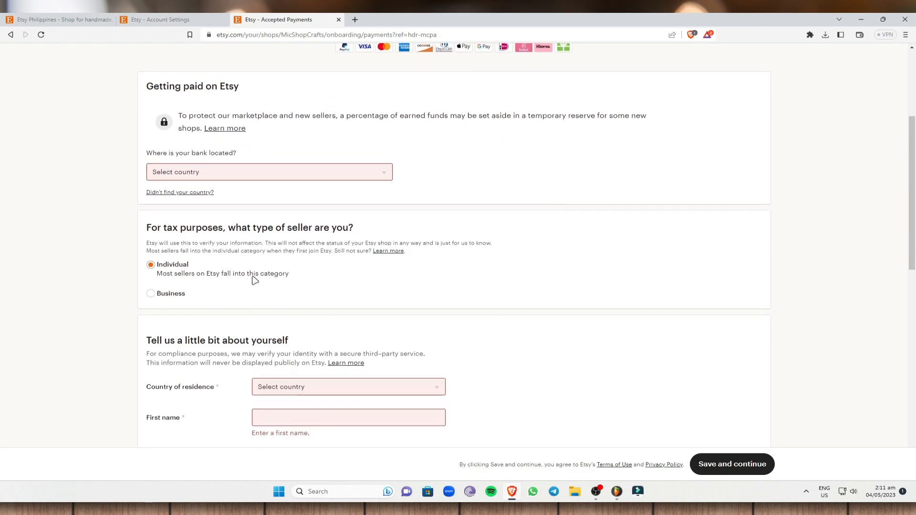
pyautogui.scroll(5, 507, 315)
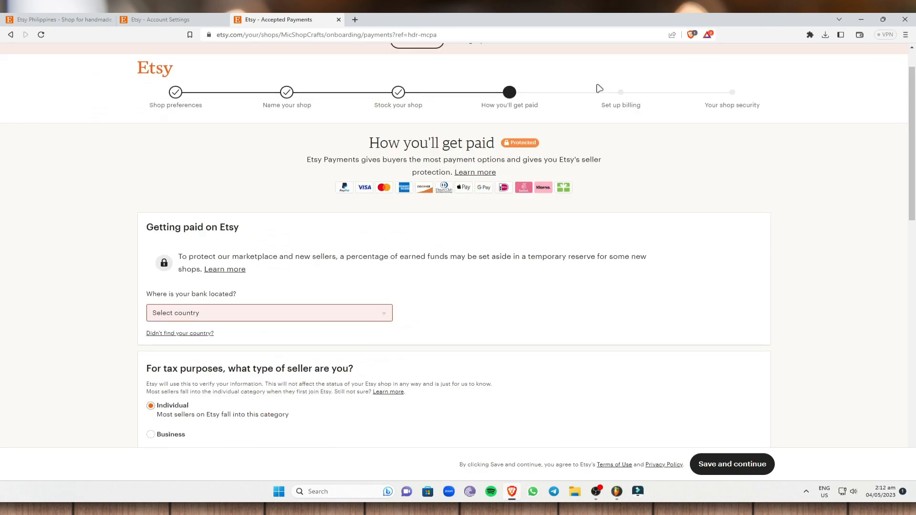